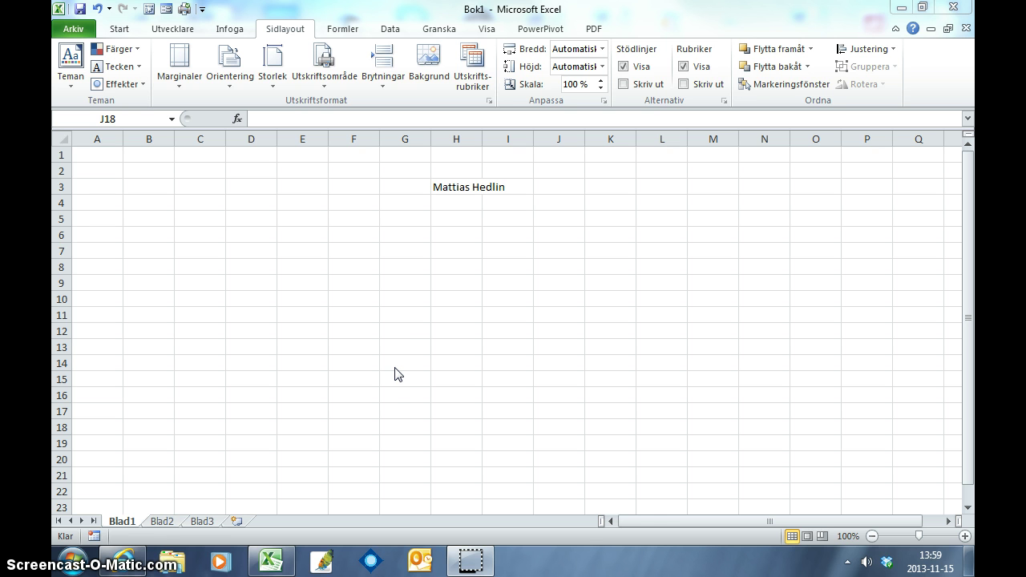
Step: Bring the Bok1 workbook into focus and show the Start (Home) ribbon commands
left_click(118, 32)
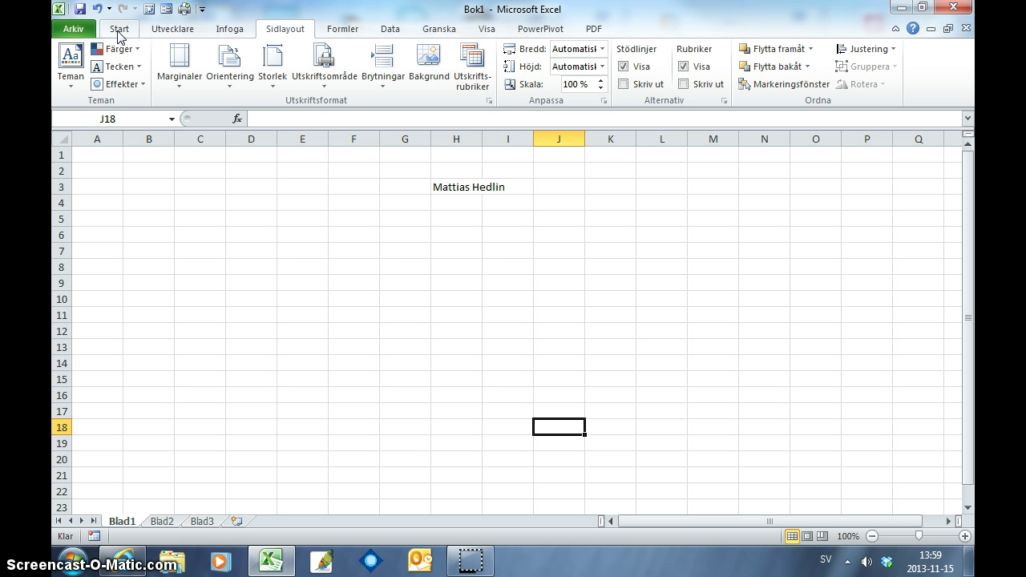
left_click(118, 32)
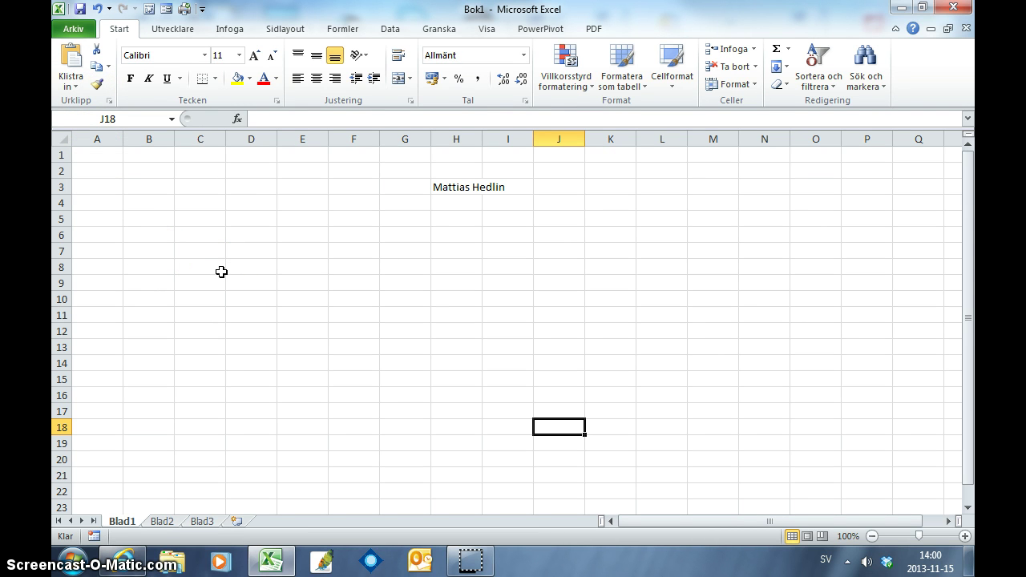
Step: Enter the word Cell in cell A1
left_click(100, 153)
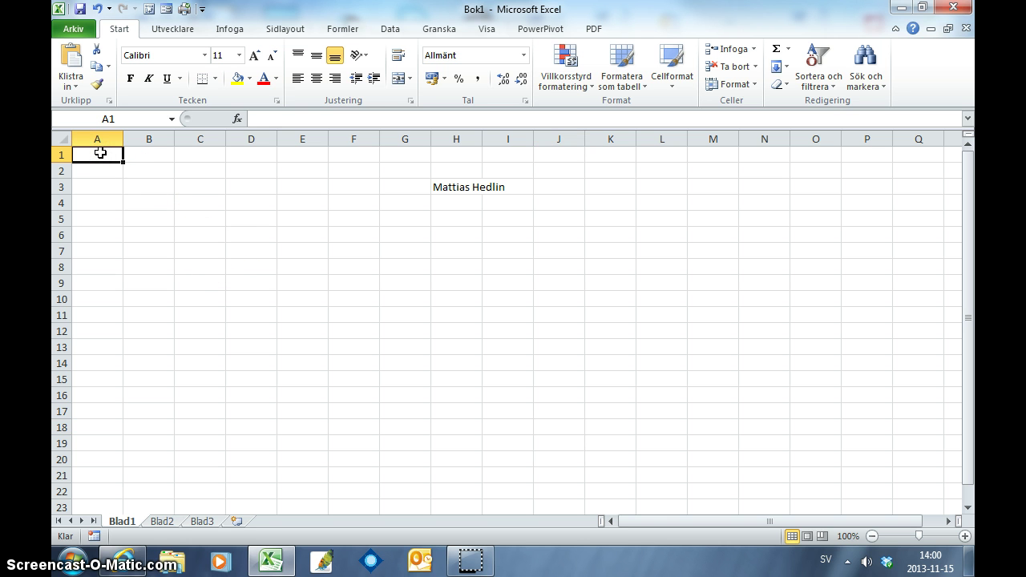
type("Cell")
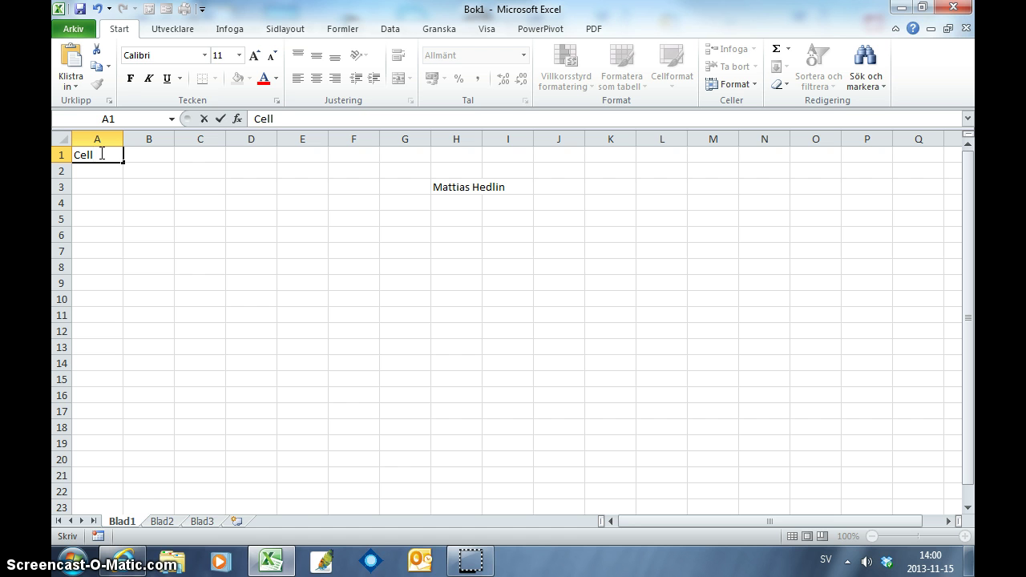
key("Return")
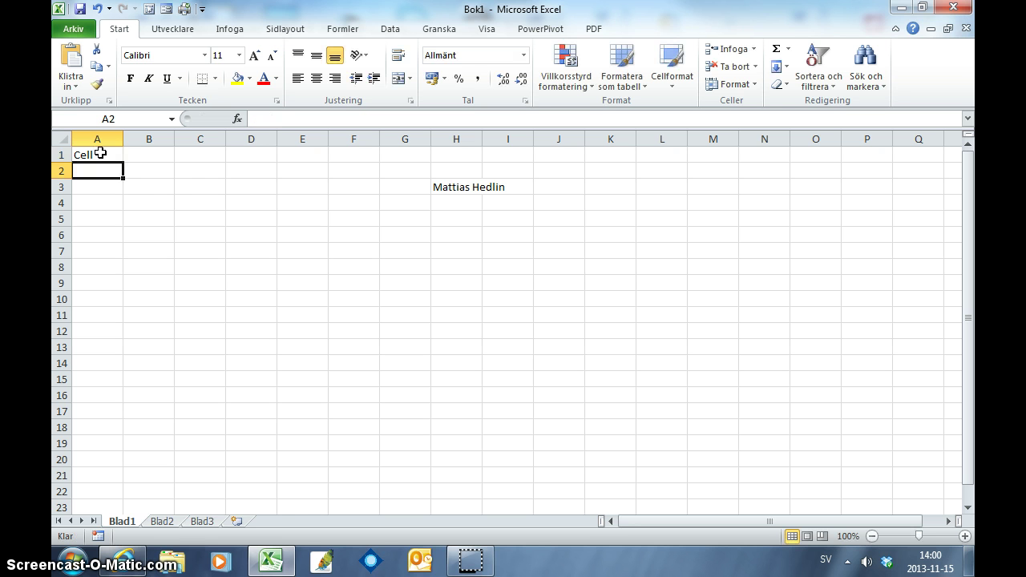
Step: Jump to the sheet's last row with Ctrl+Down, then back to the top
left_click(101, 165)
left_click(112, 167)
key("ctrl+Down")
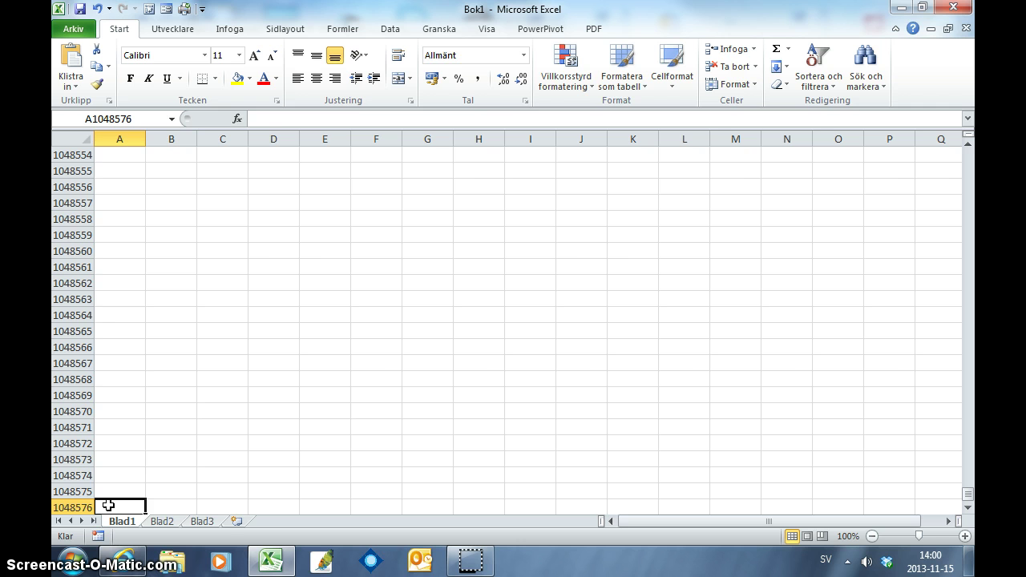
key("ctrl+Up")
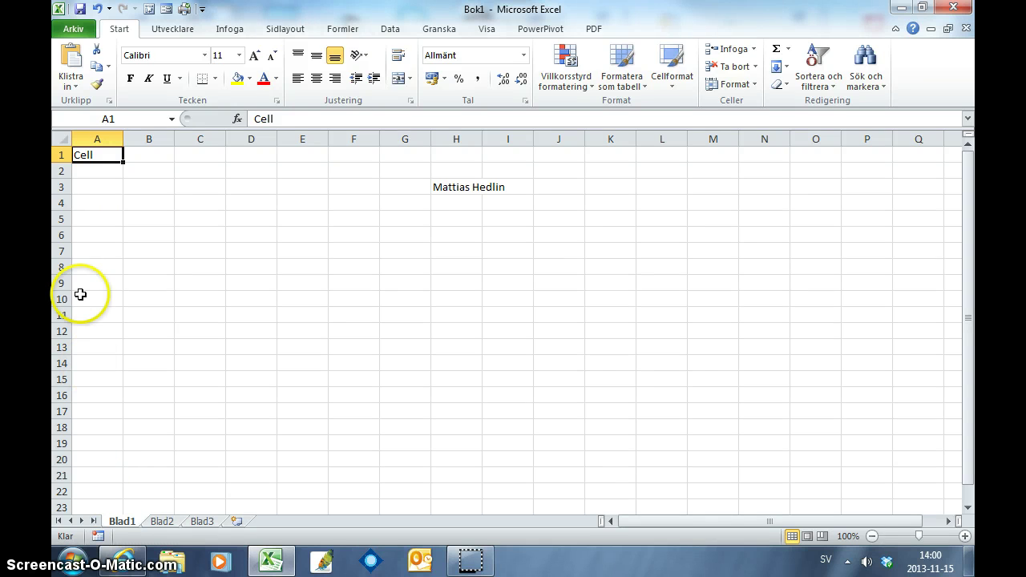
key("Right")
left_click_drag(149, 155, 155, 366)
left_click_drag(201, 155, 214, 366)
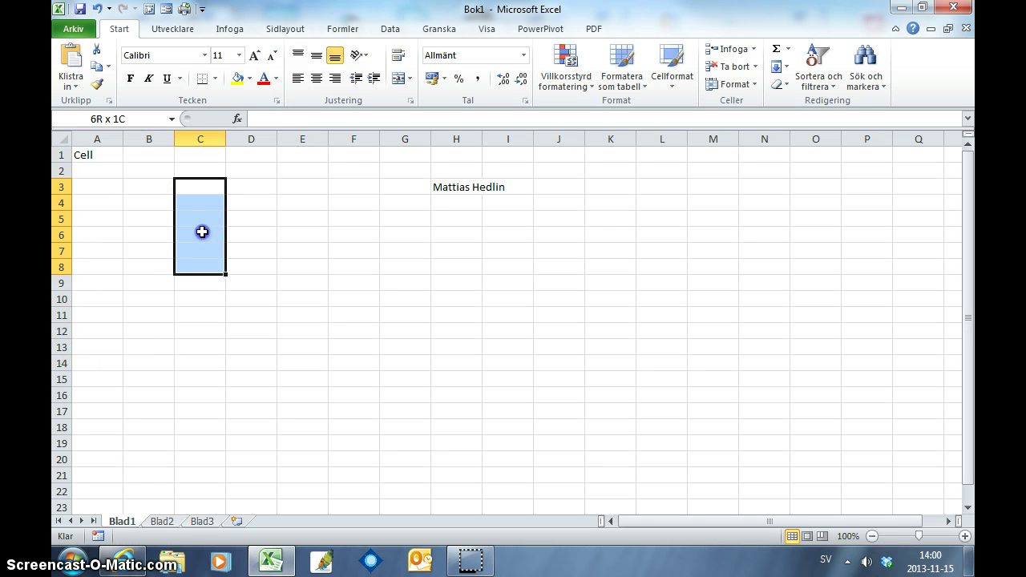
left_click_drag(251, 155, 259, 275)
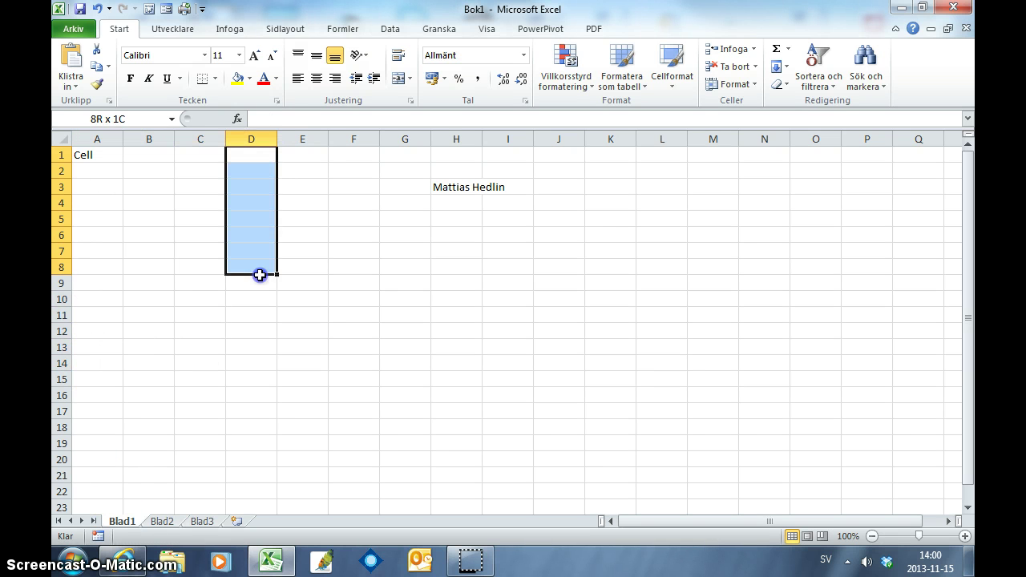
left_click(314, 136)
left_click(363, 136)
left_click(405, 137)
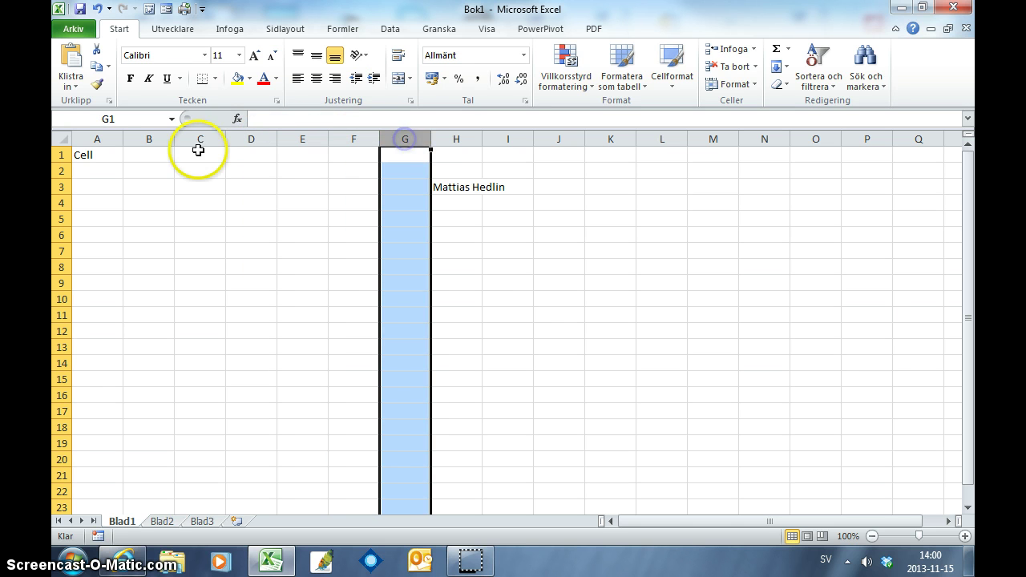
left_click(145, 138)
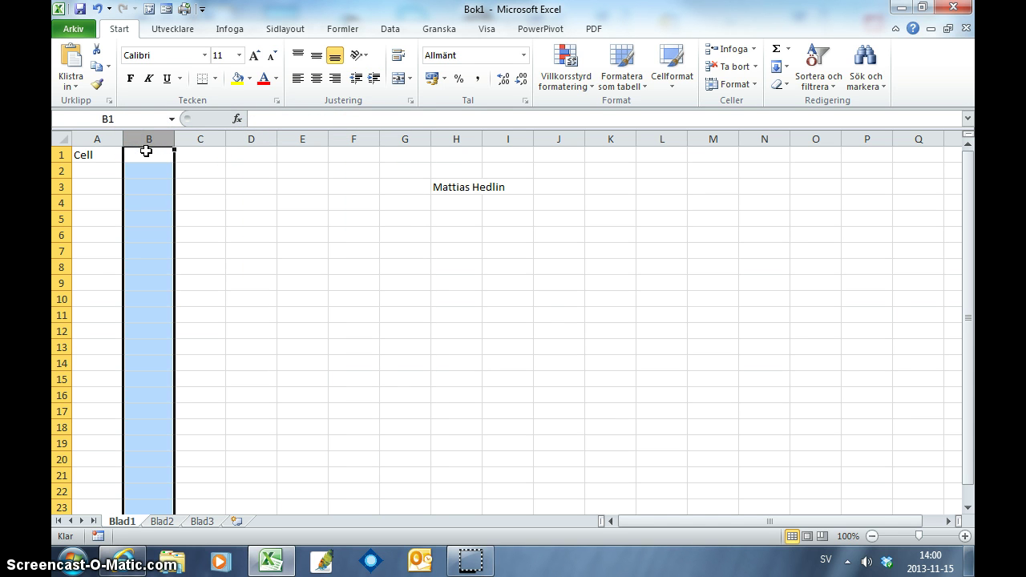
left_click(146, 151)
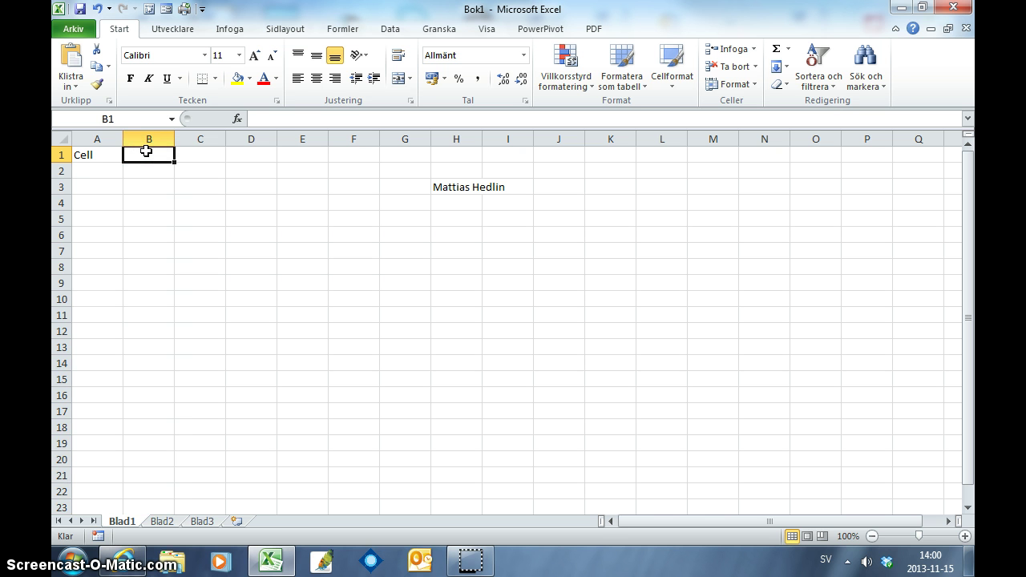
left_click(145, 151)
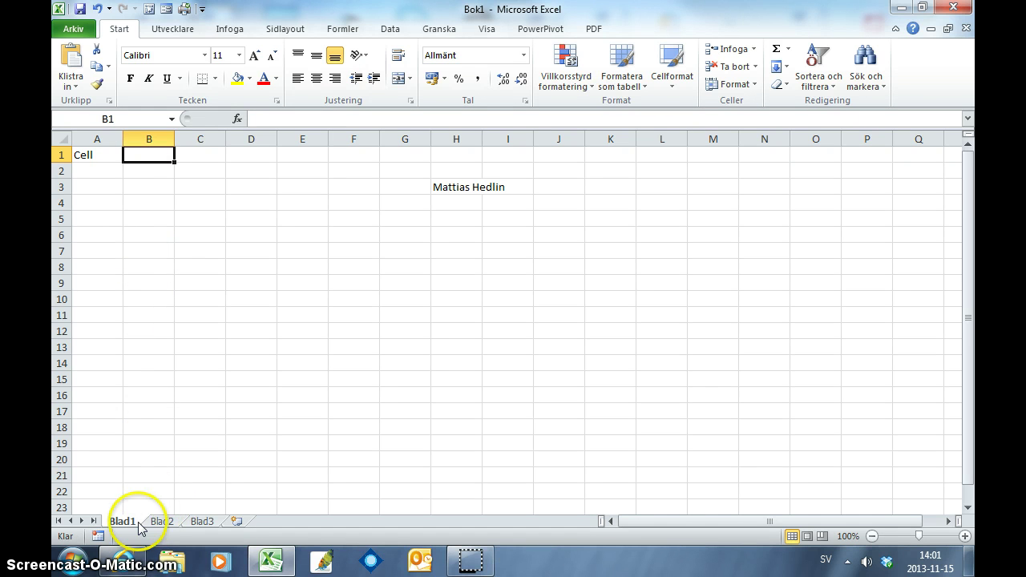
Step: Visit Blad2 and Blad3, add five new sheets Blad4–Blad8, and return to Blad1
left_click(162, 522)
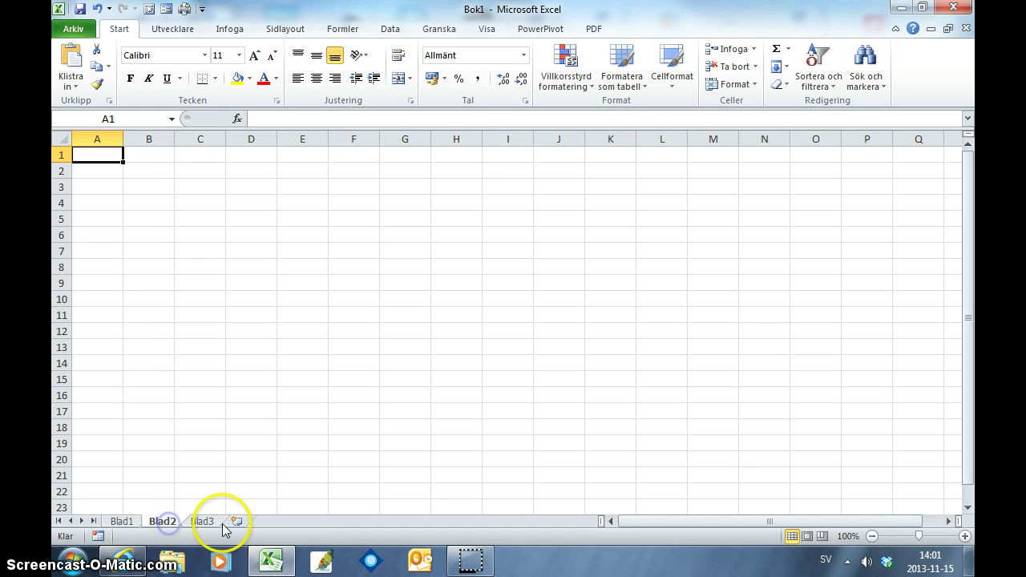
left_click(202, 522)
left_click(235, 522)
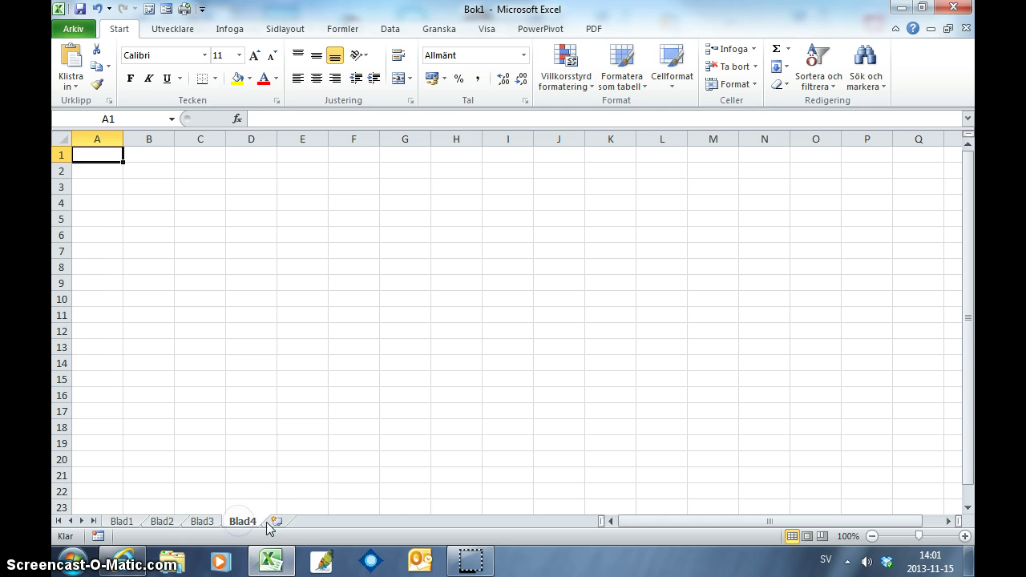
left_click(276, 522)
left_click(316, 522)
left_click(357, 521)
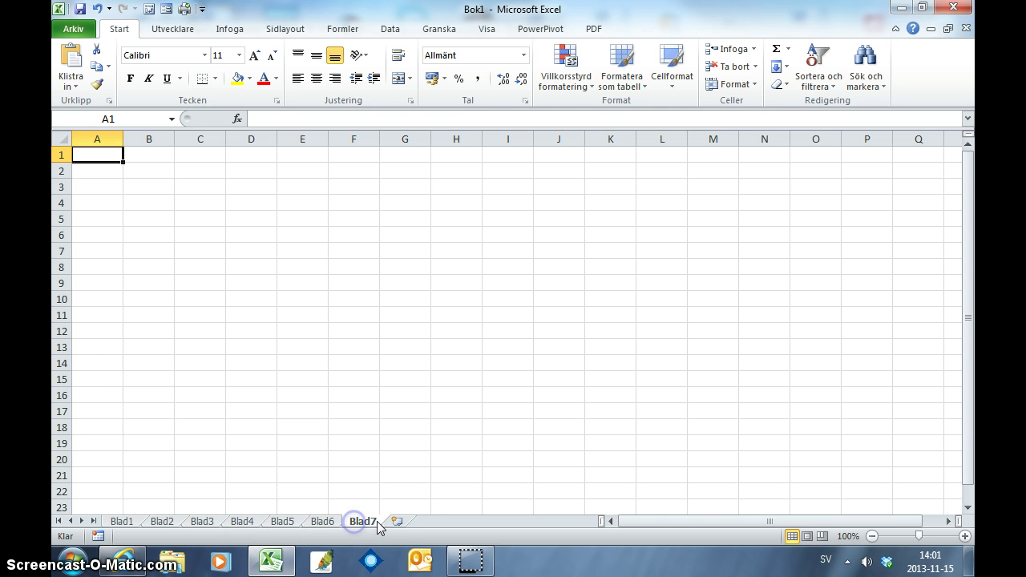
left_click(396, 521)
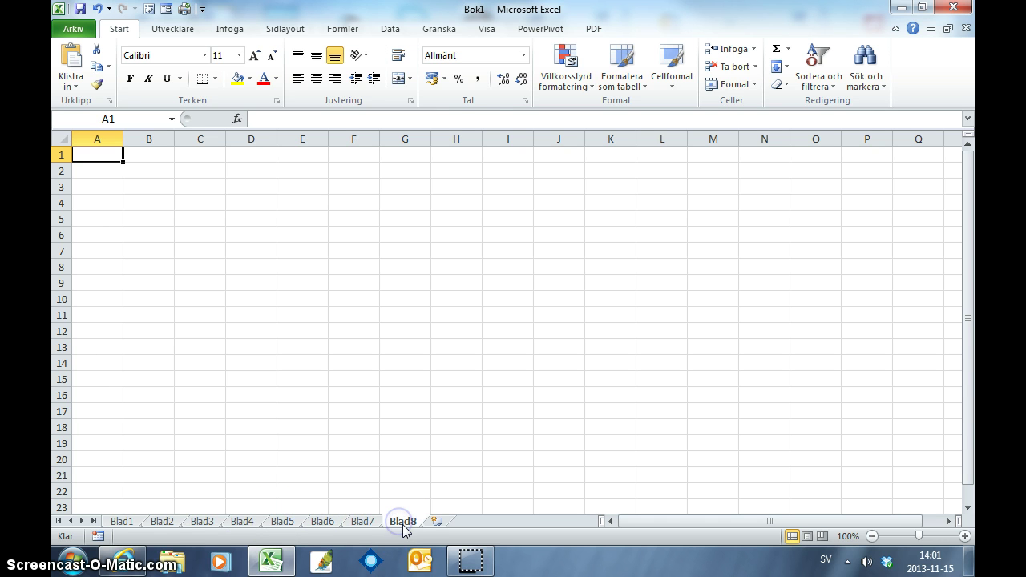
left_click(120, 522)
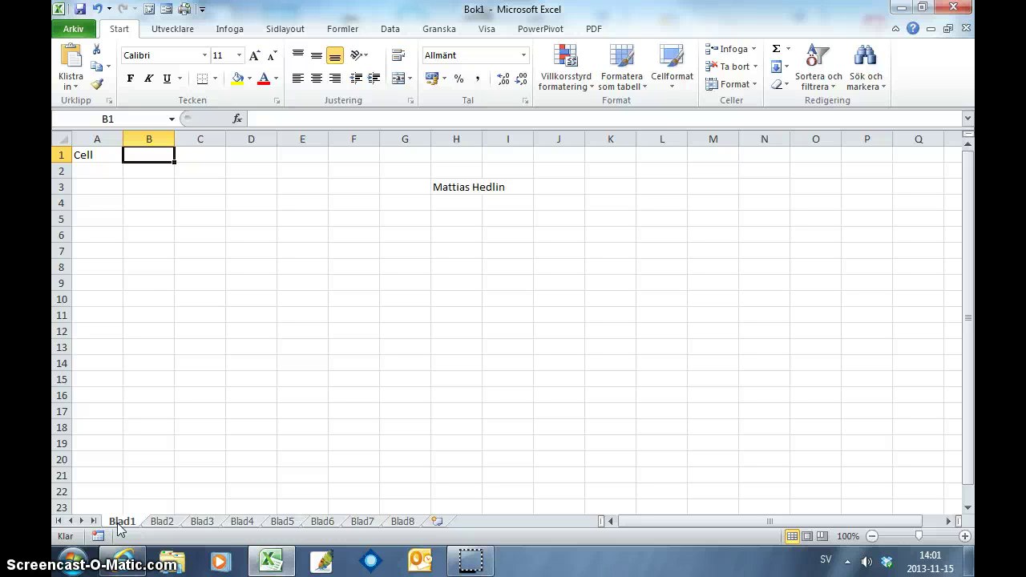
left_click(88, 174)
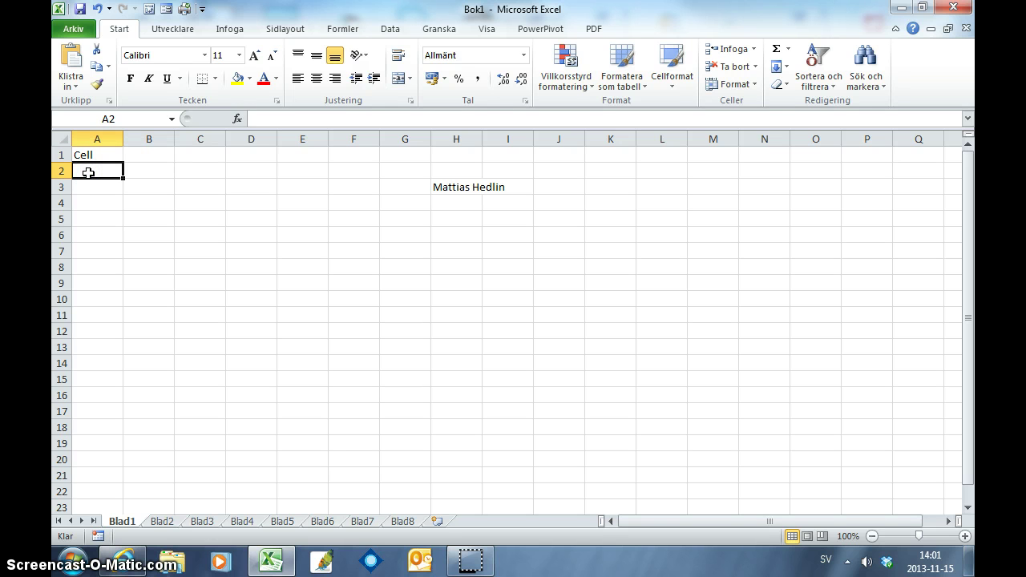
type("Rad")
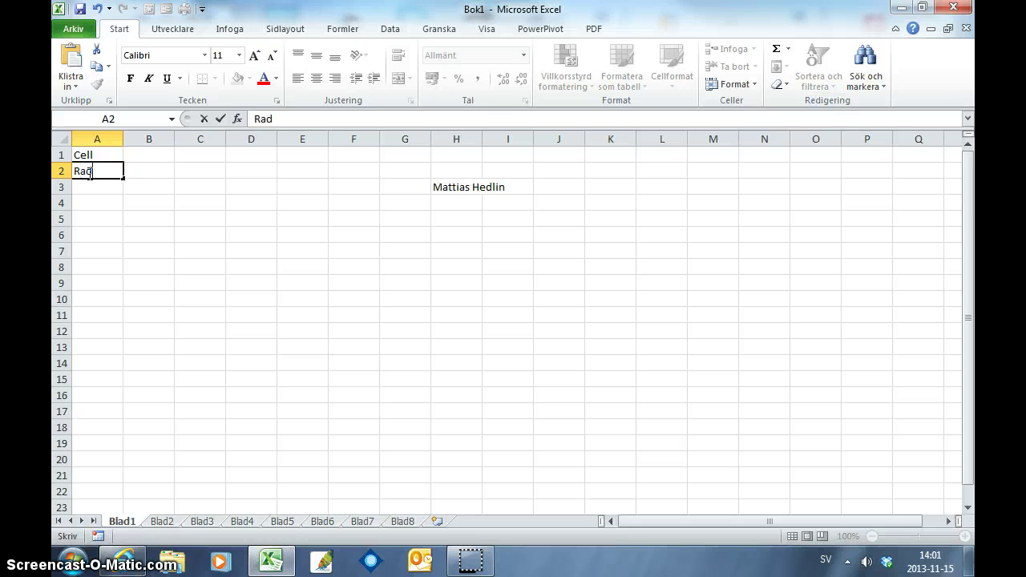
type("er")
key("Return")
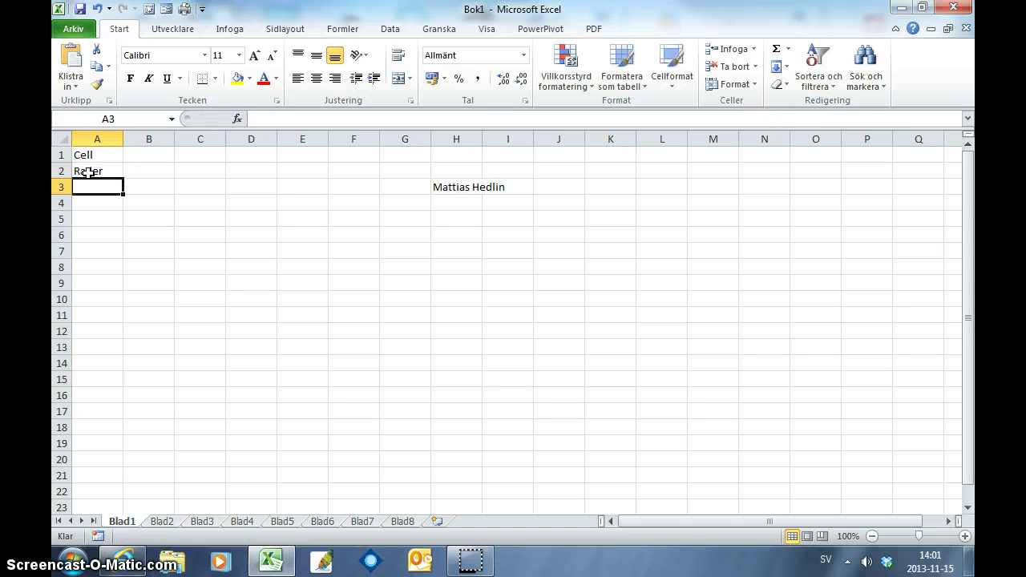
type("Kolum")
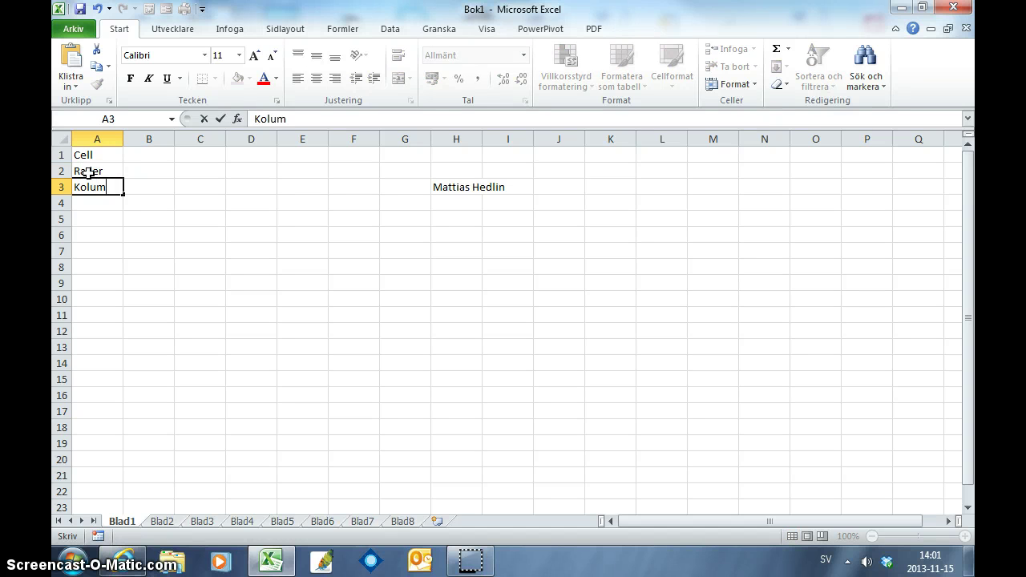
type("ner")
key("Return")
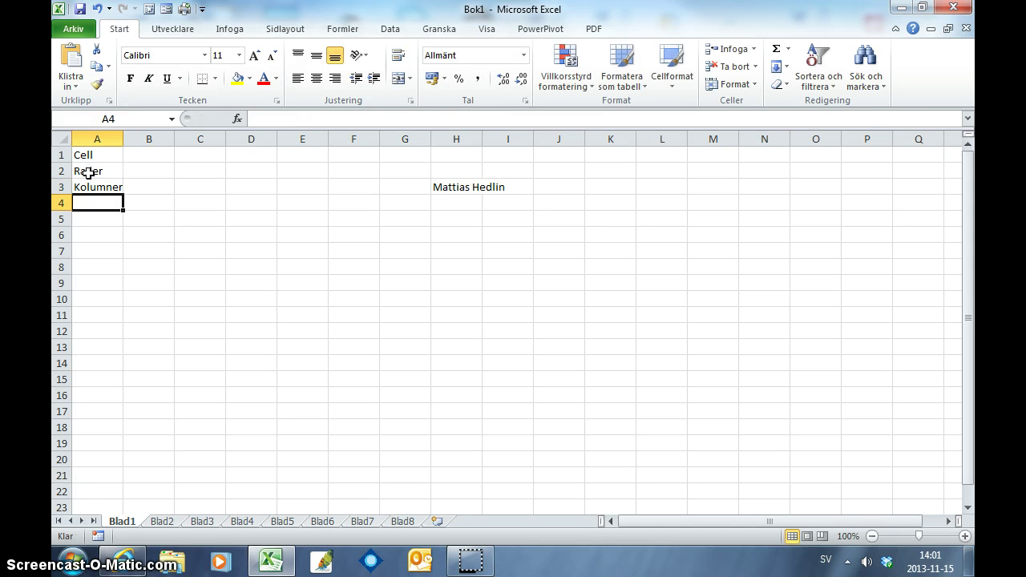
left_click(61, 155)
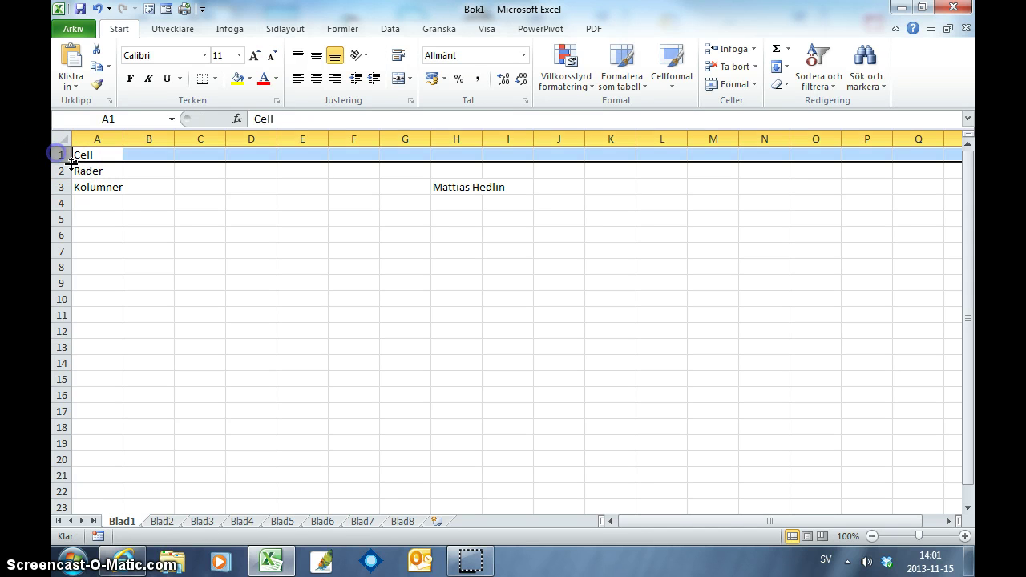
left_click(61, 171)
left_click(59, 186)
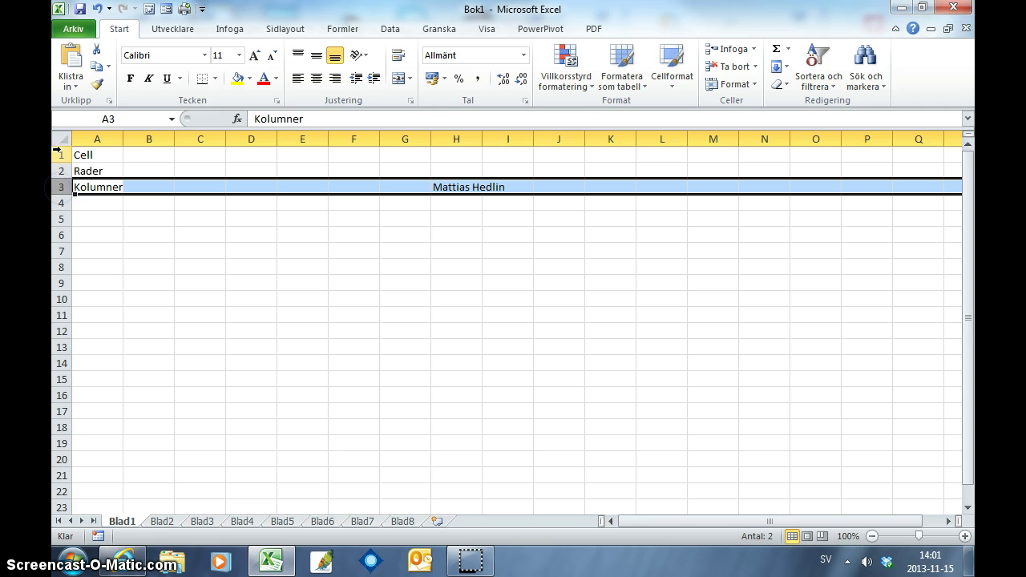
left_click(60, 219)
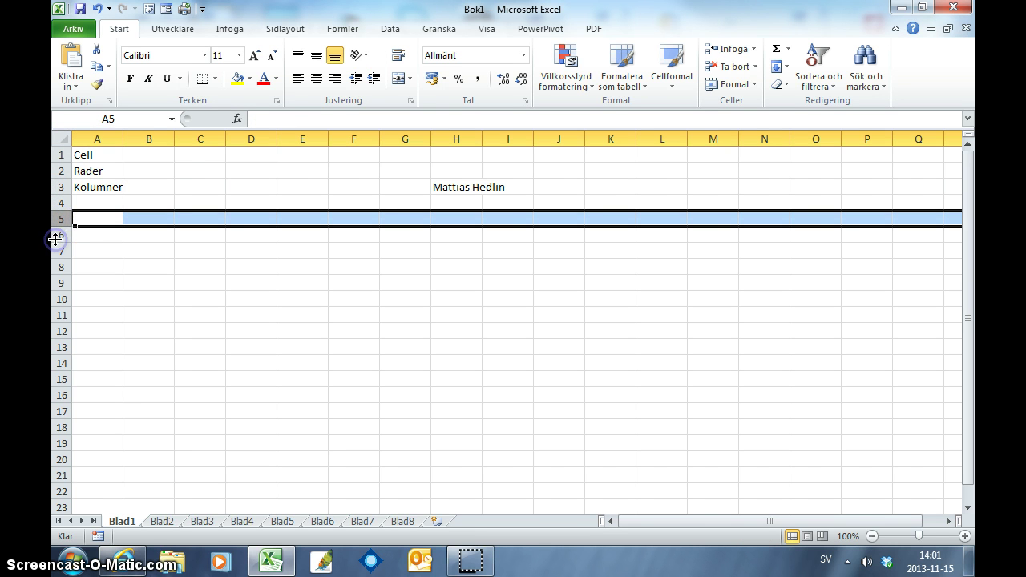
left_click(165, 140)
left_click(204, 138)
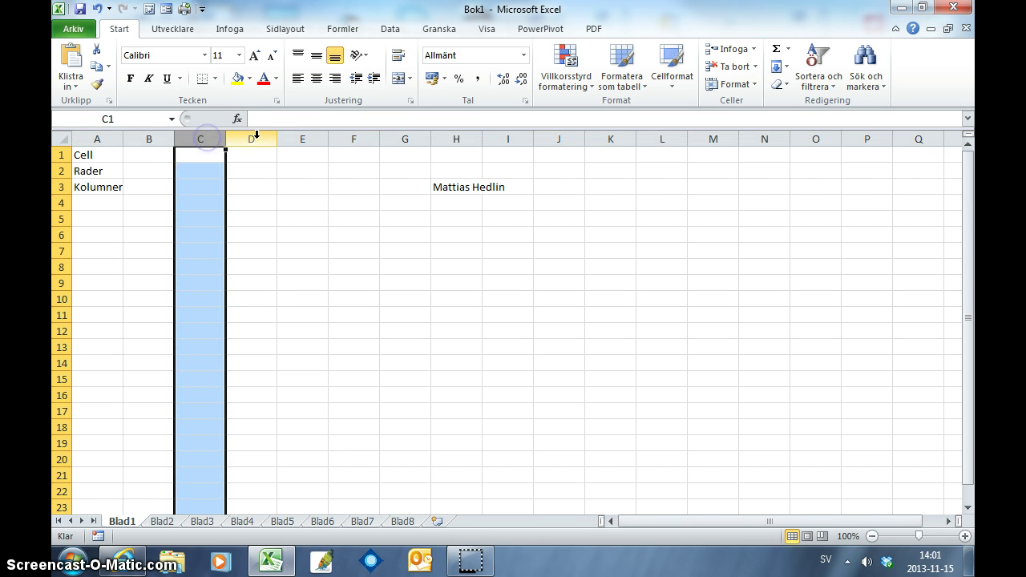
left_click(255, 138)
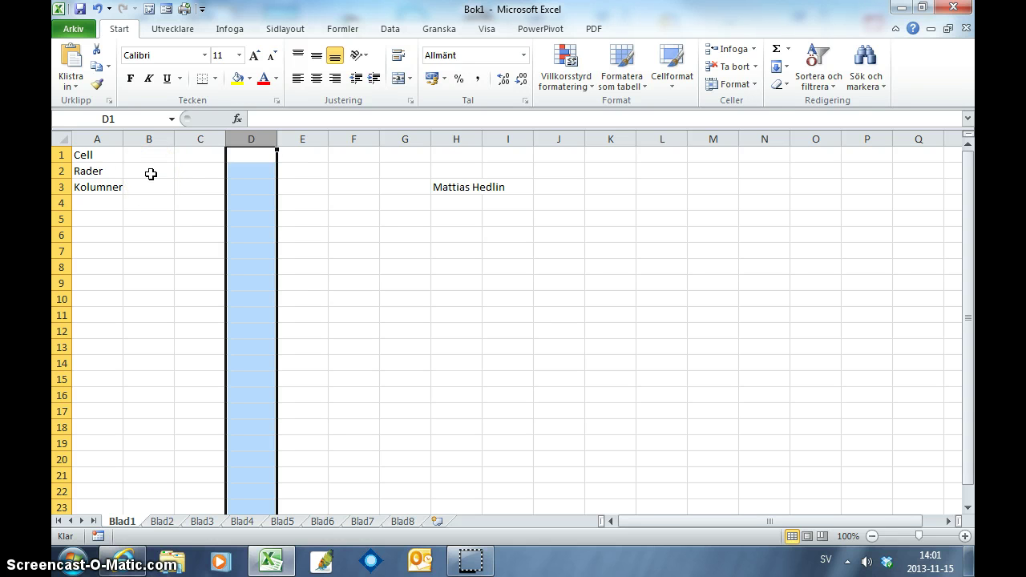
left_click(144, 217)
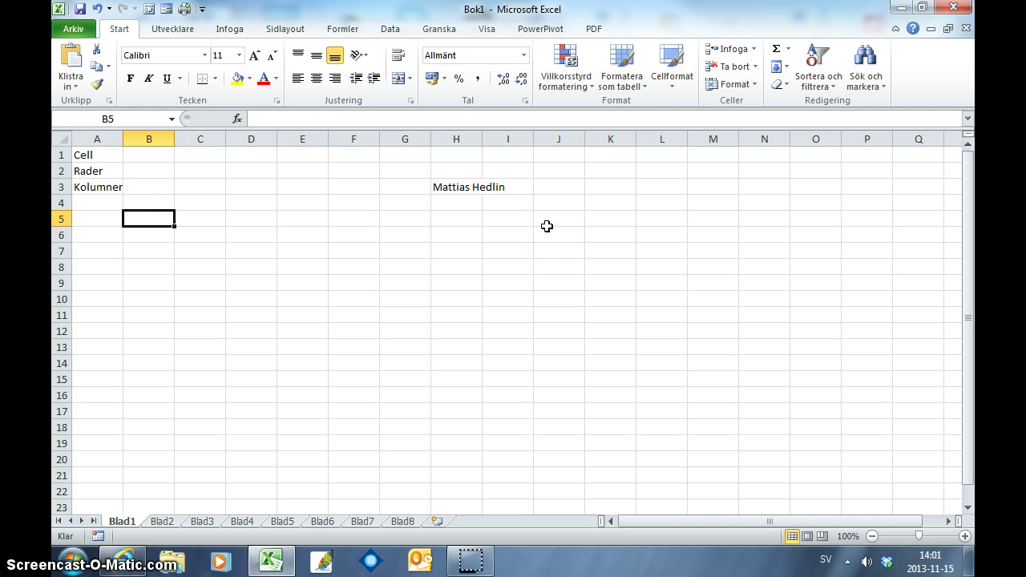
Step: Enter Cell in B5, B6 and B7, confirming each entry
type("Cell")
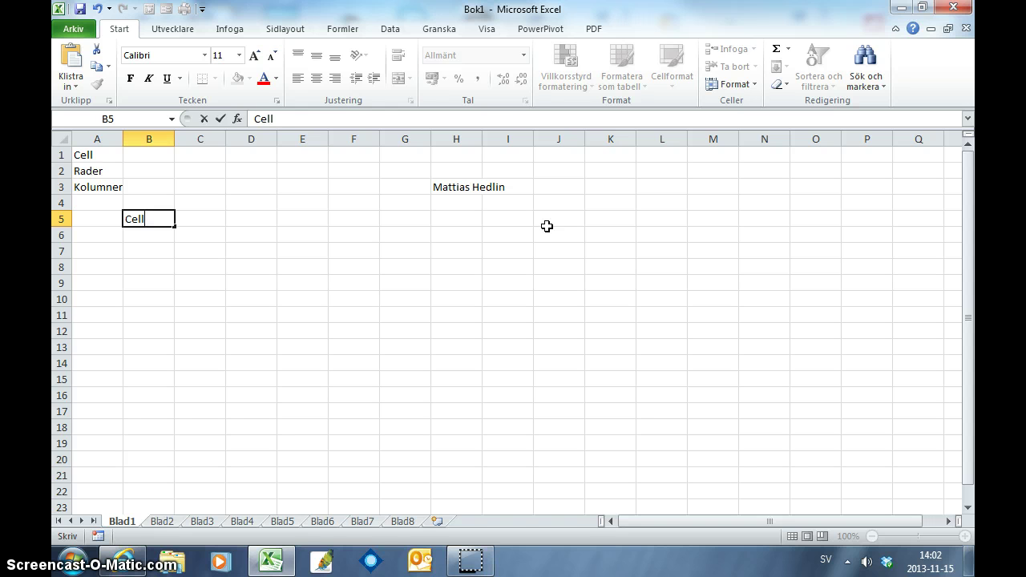
key("Return")
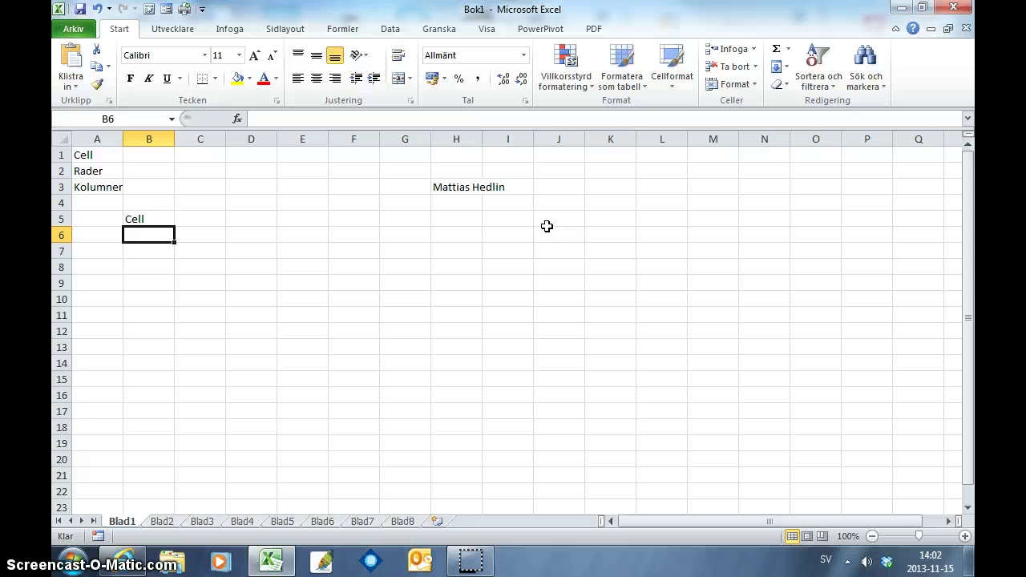
type("Cell")
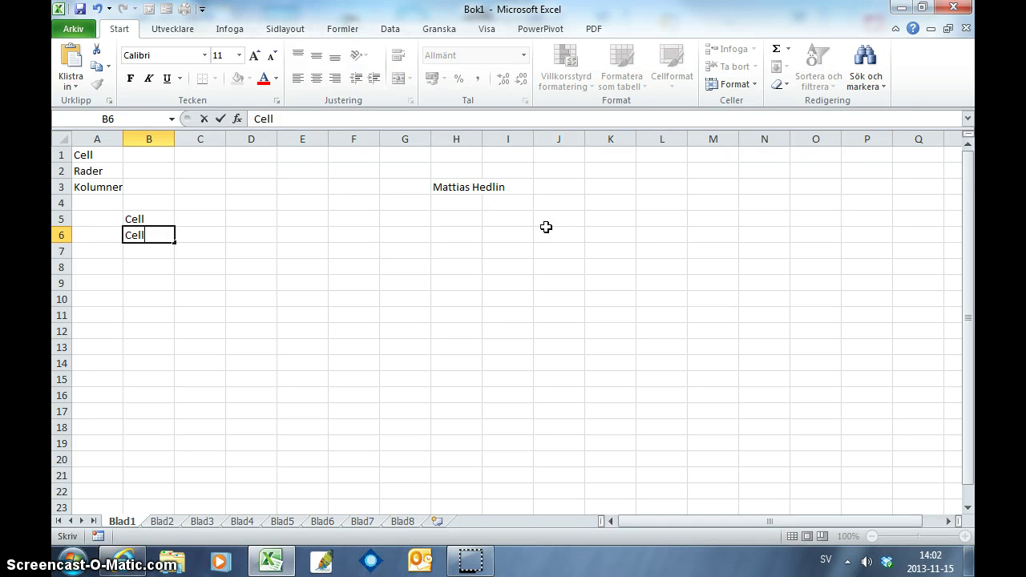
left_click(222, 119)
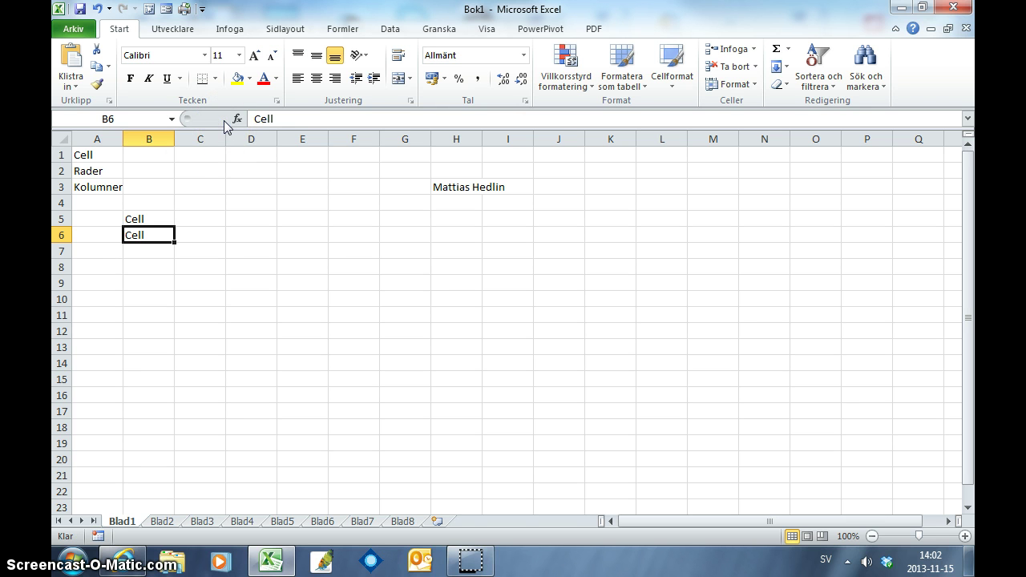
left_click(137, 249)
type("Cel")
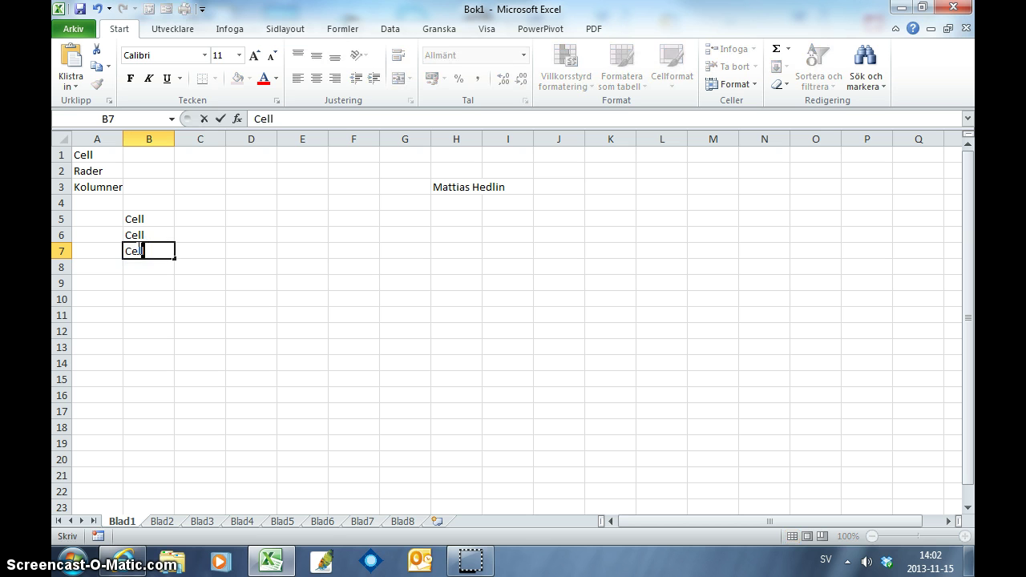
type("l")
left_click(305, 252)
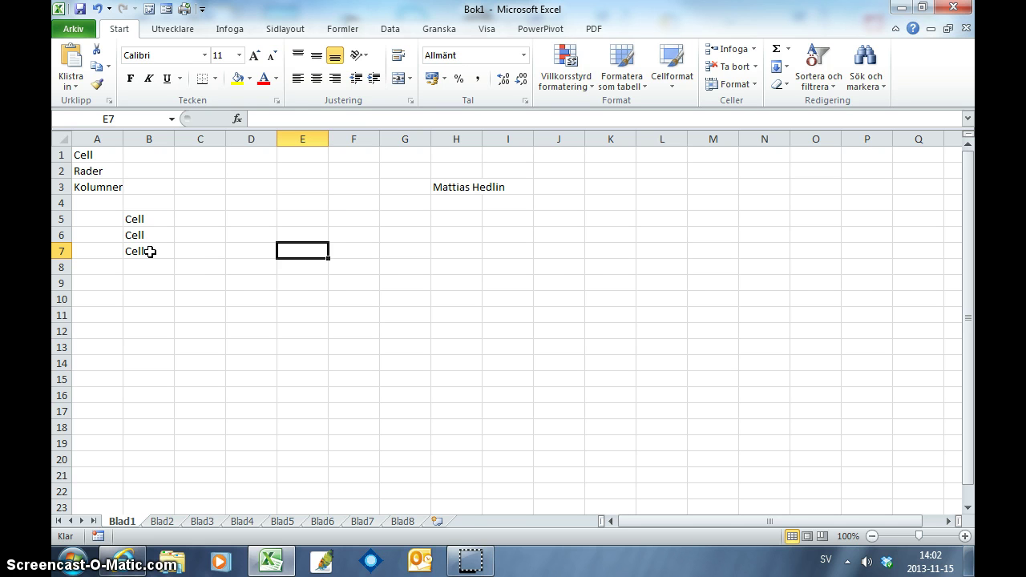
Step: Enter the number 1 in C3 and 2 in D3
left_click(214, 185)
type("1")
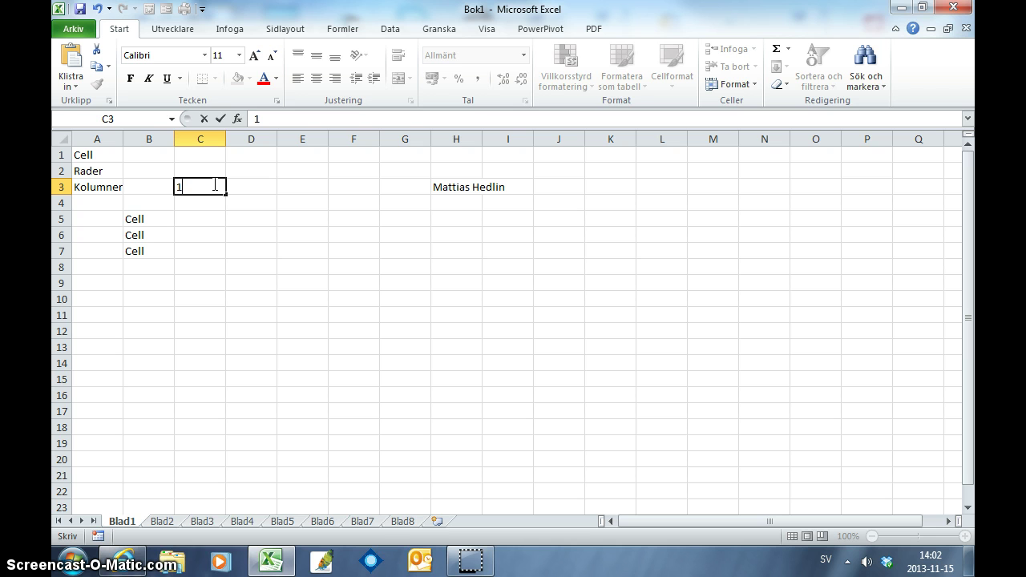
key("Return")
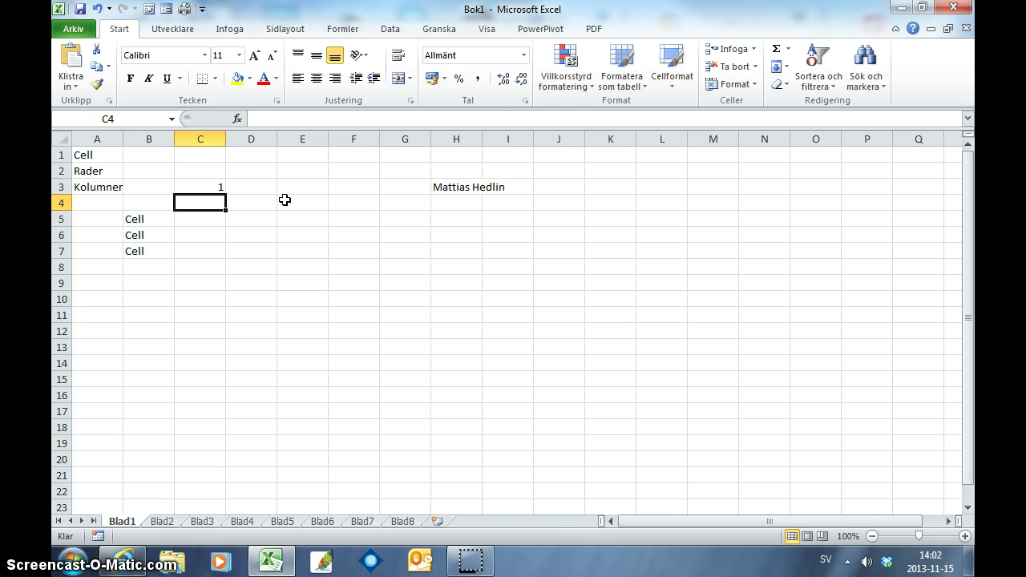
left_click(241, 186)
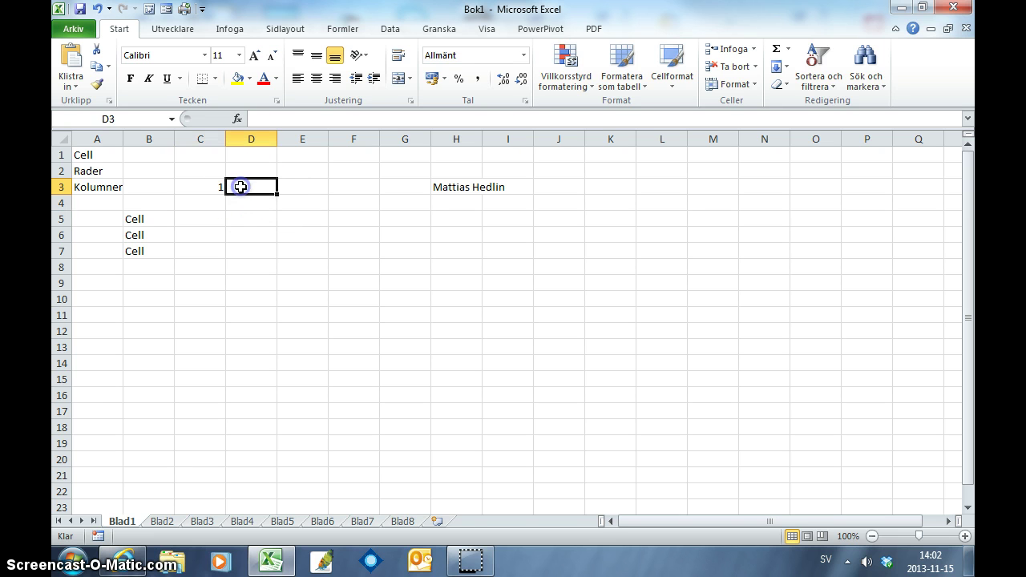
type("2")
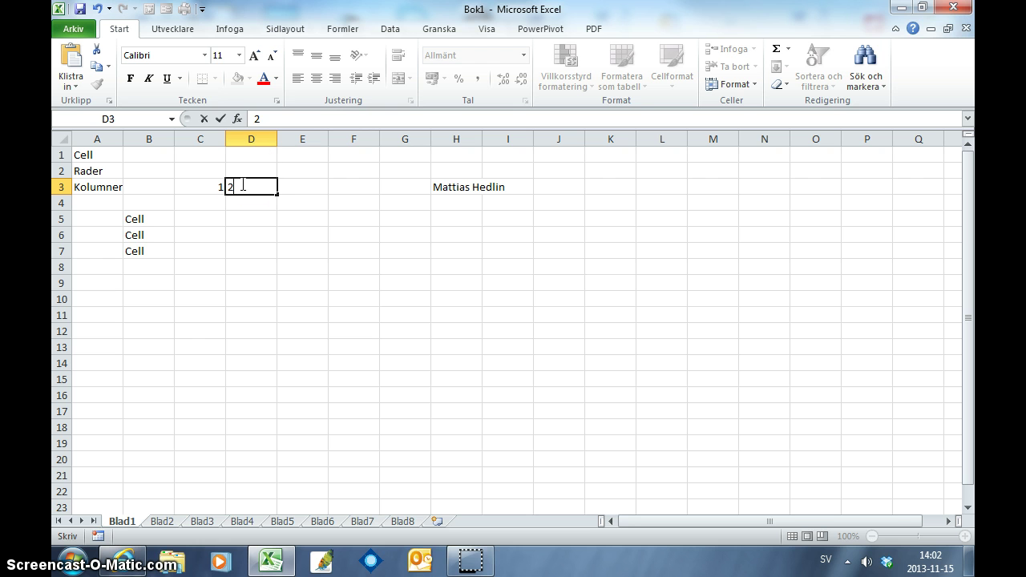
left_click(220, 119)
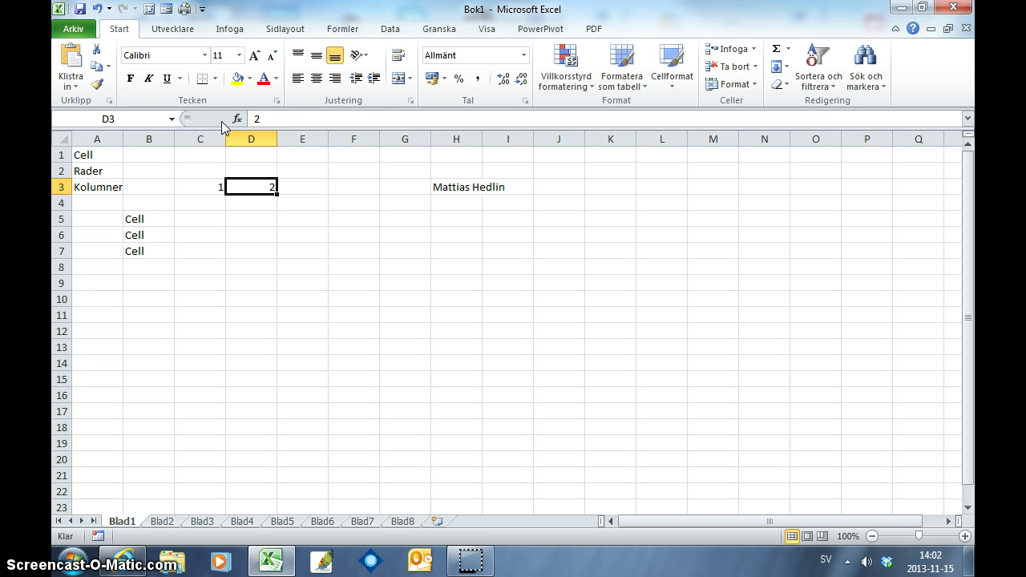
Step: Give D3 a yellow fill and red font, then select the range A1 through H8
left_click(237, 78)
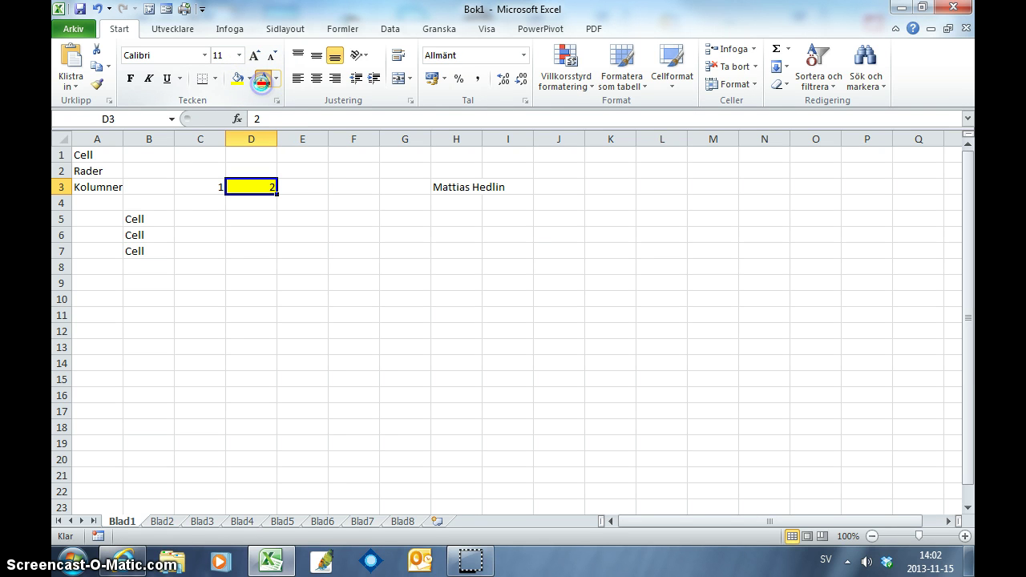
left_click(262, 80)
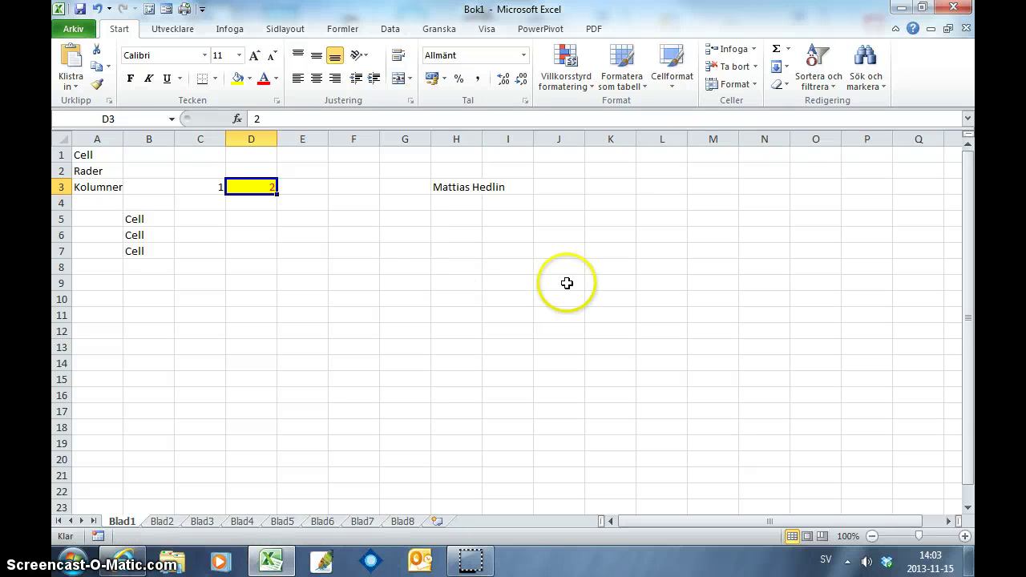
left_click_drag(557, 282, 518, 283)
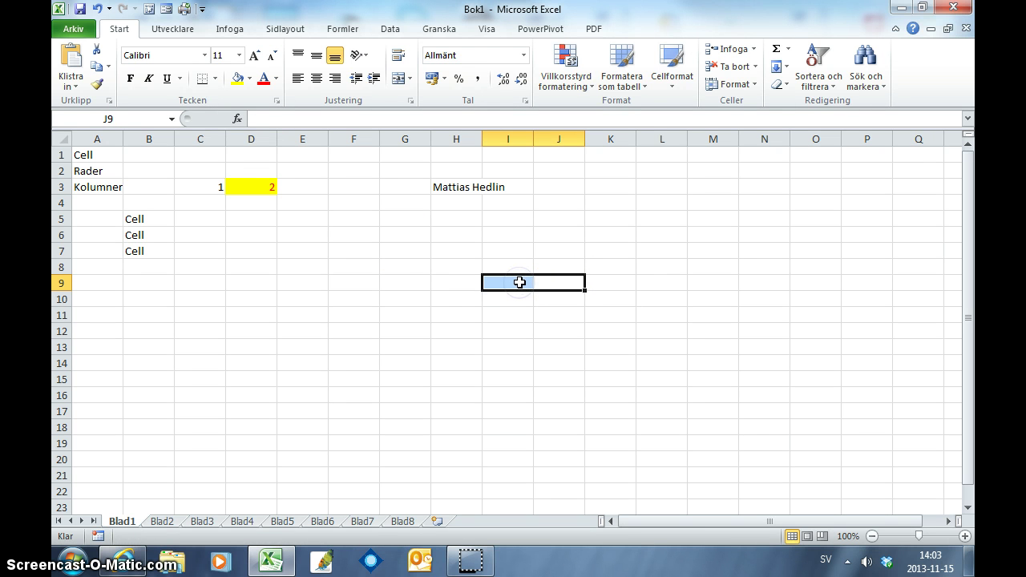
left_click(457, 267)
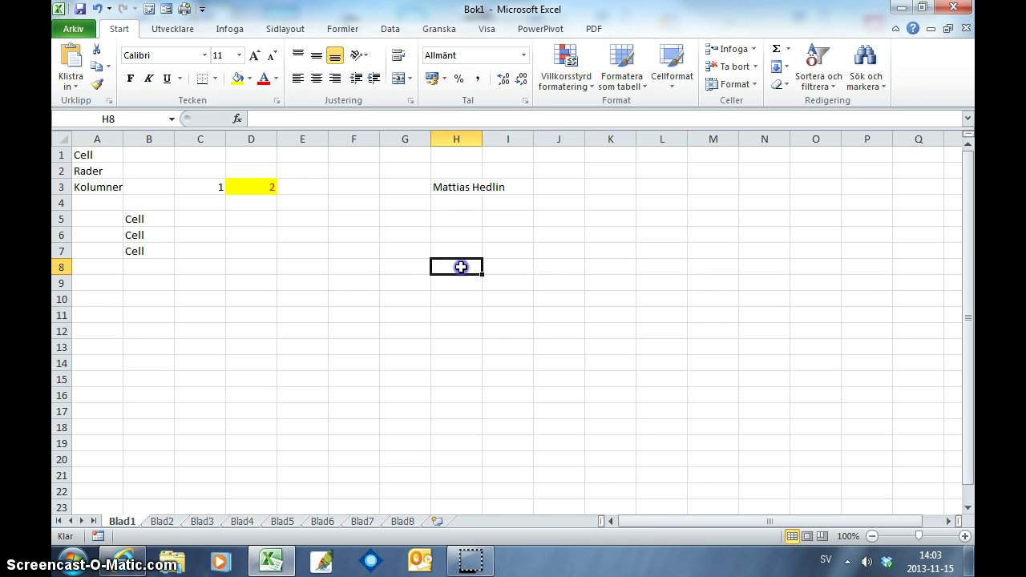
left_click_drag(461, 267, 92, 154)
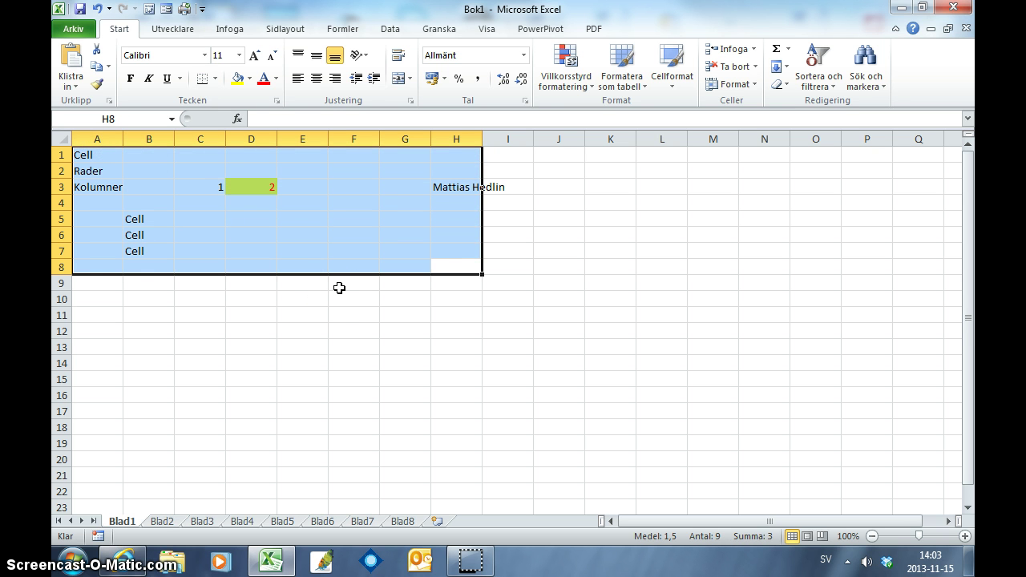
Step: Delete the entries in A1:H8 and check D3, whose yellow fill remains
key("Delete")
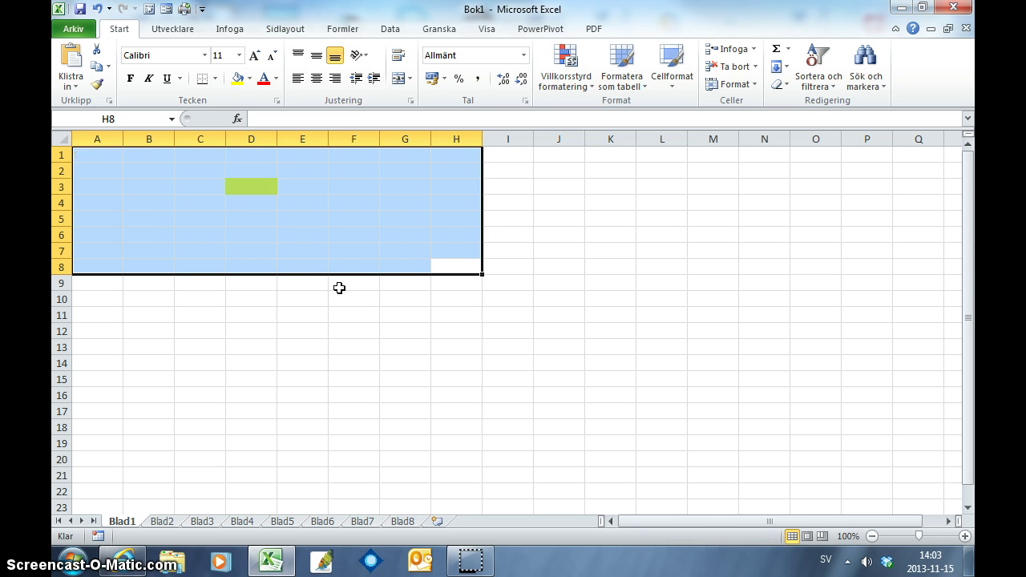
left_click(316, 260)
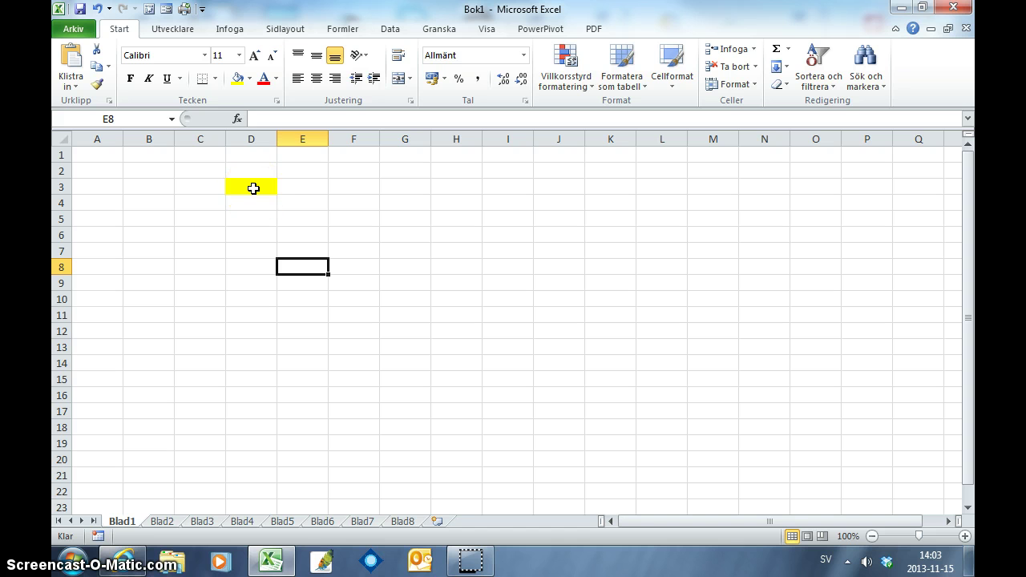
left_click(254, 188)
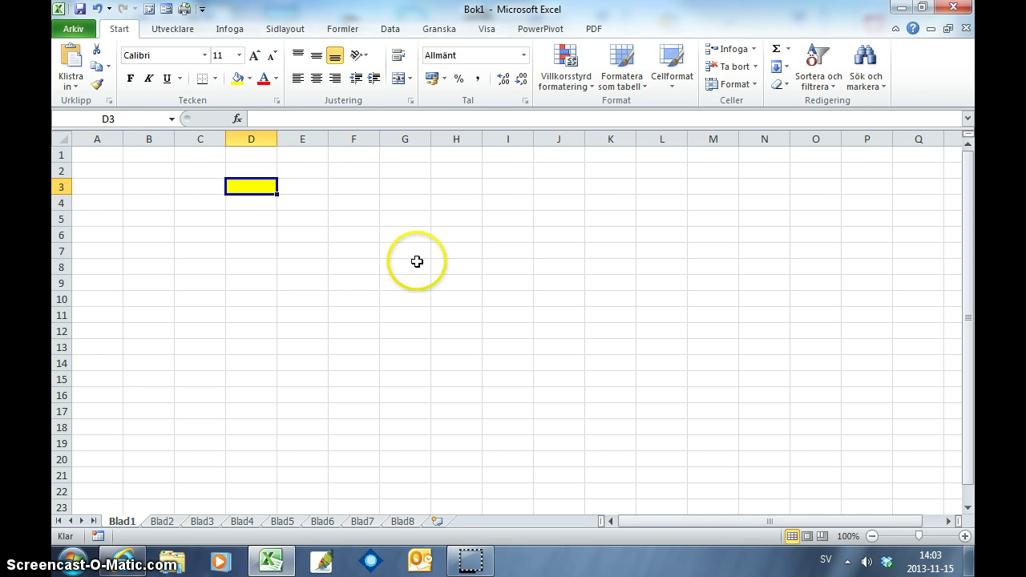
Step: Clear all contents and formatting from A1:G8 with Radera allt
left_click_drag(417, 262, 96, 145)
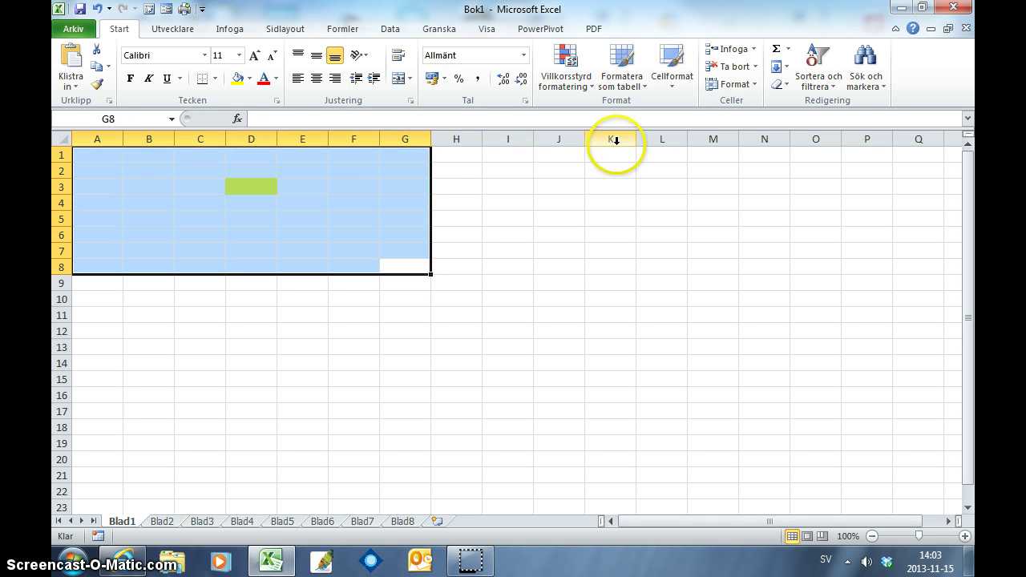
left_click(783, 85)
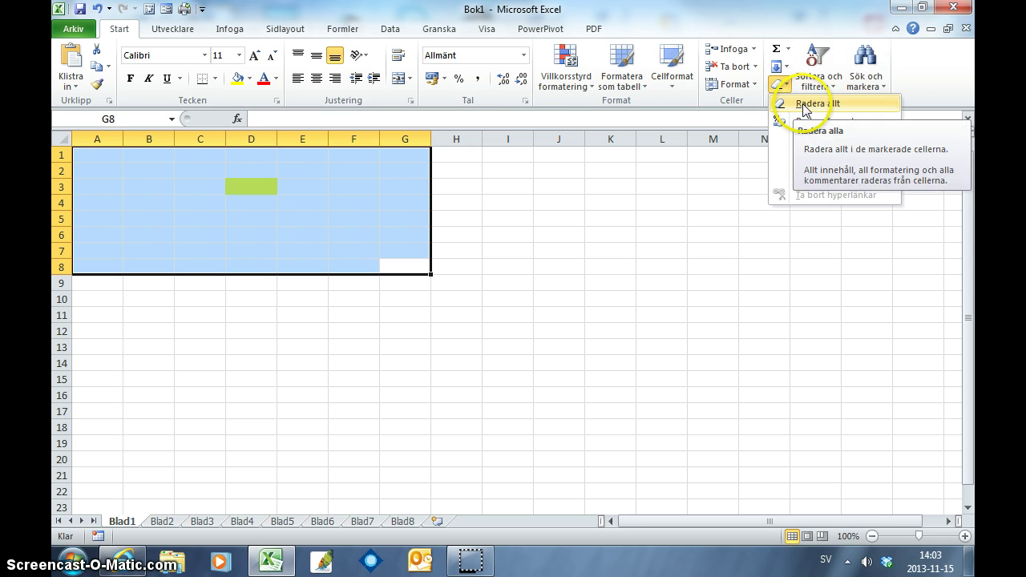
left_click(804, 105)
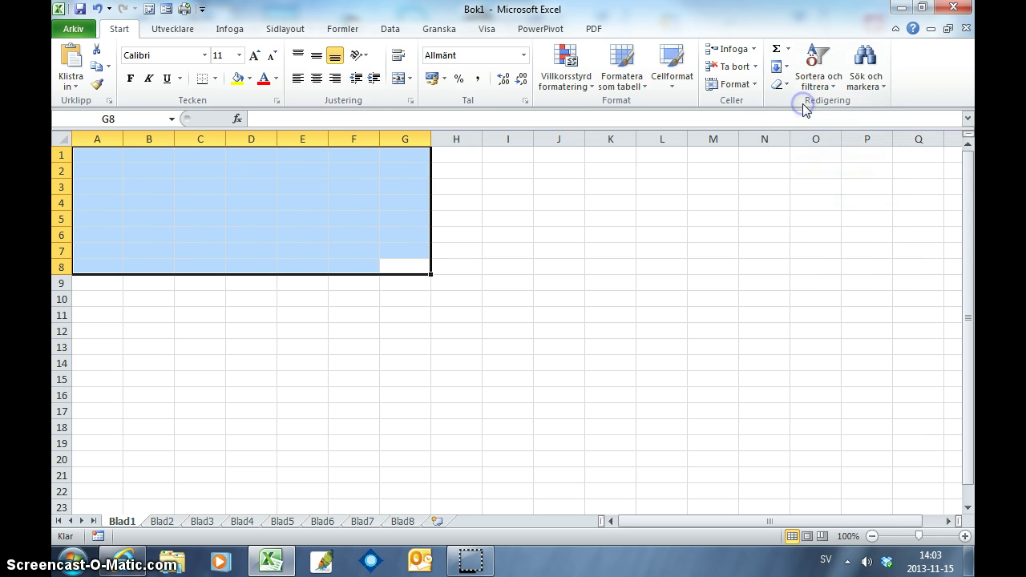
left_click(108, 158)
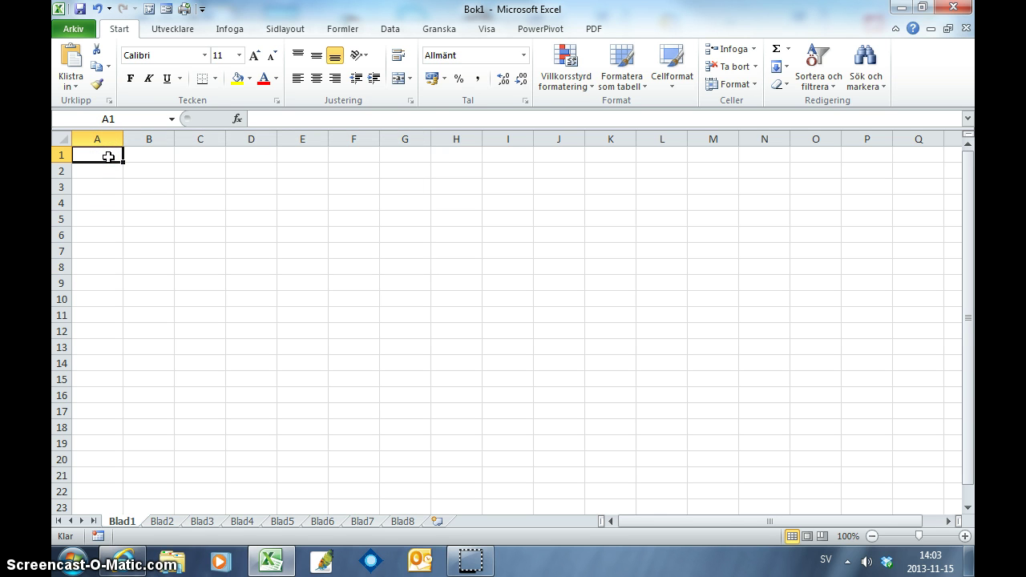
Step: Fill the whole of row 4 with yellow
left_click(60, 203)
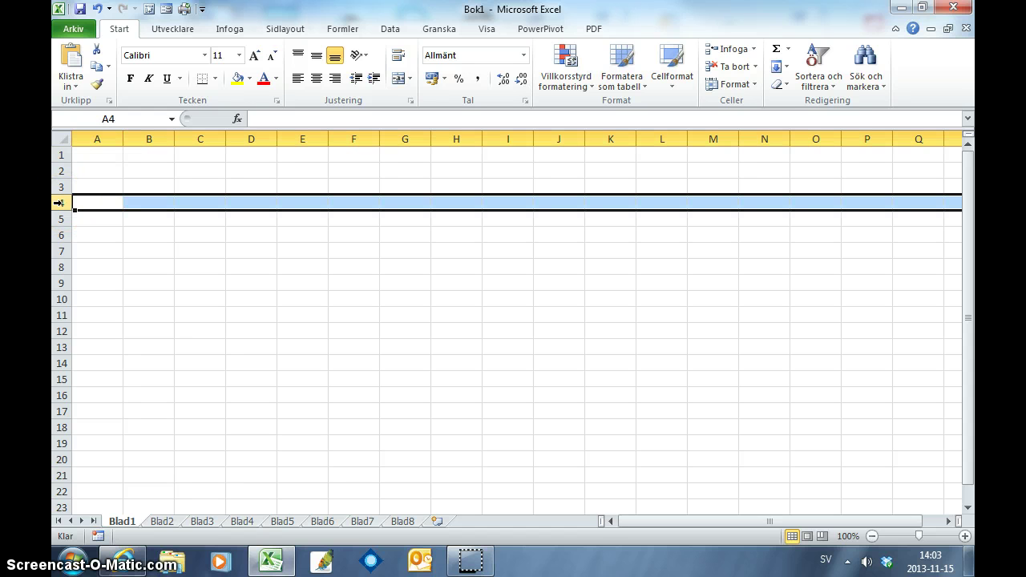
left_click(60, 203)
left_click(239, 77)
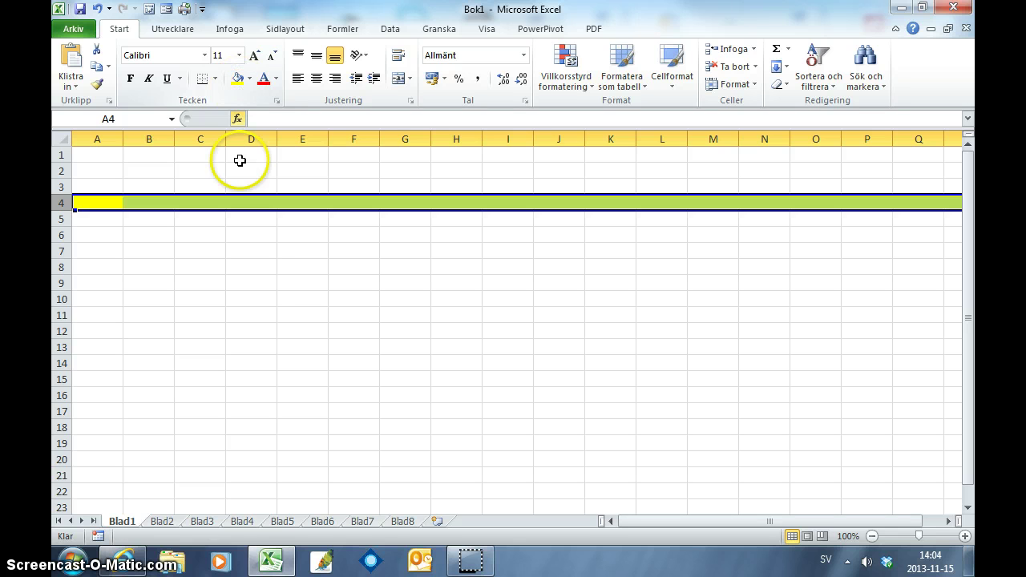
left_click(252, 277)
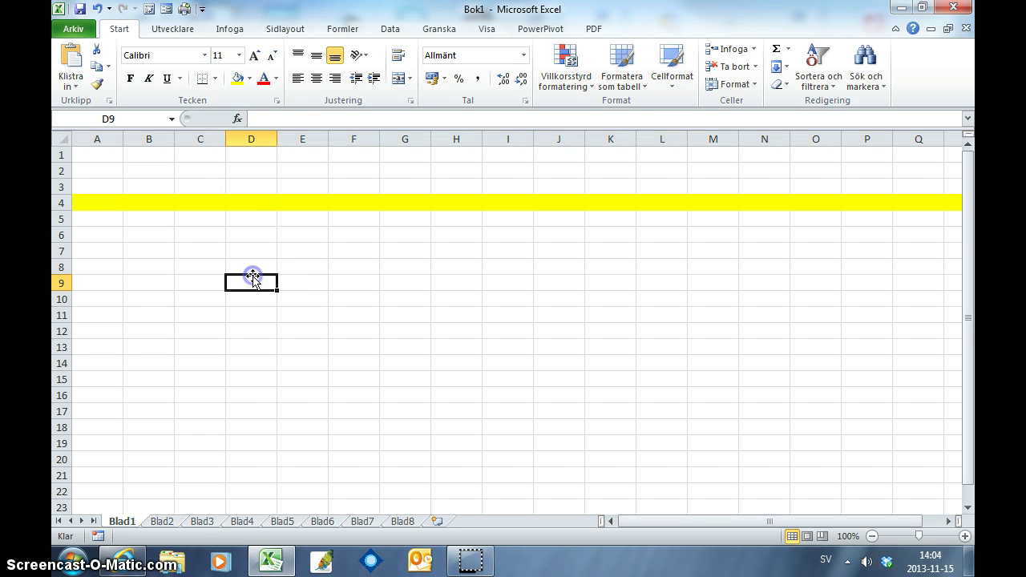
Step: Fill the whole of column D with red
left_click(269, 135)
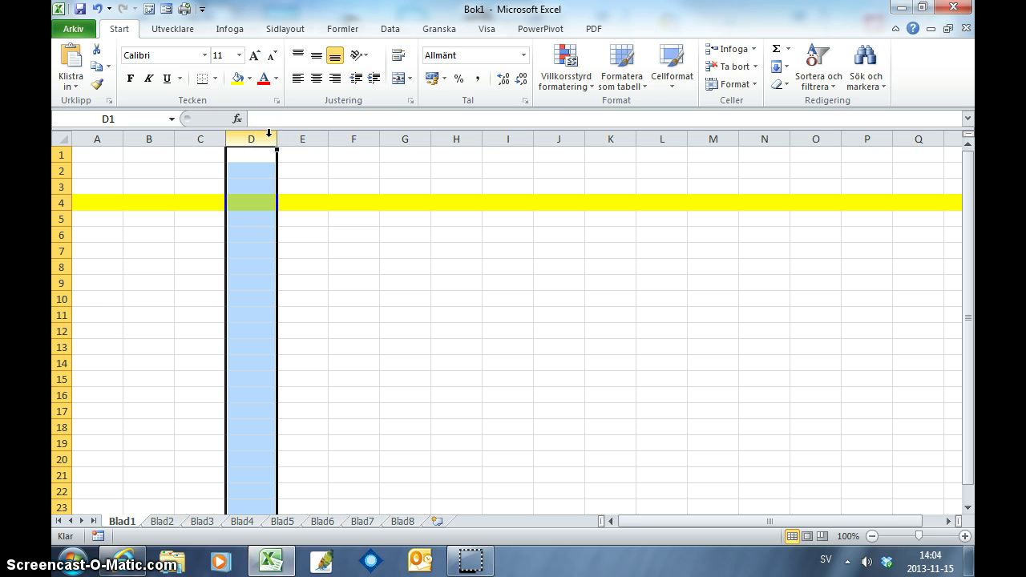
left_click(249, 78)
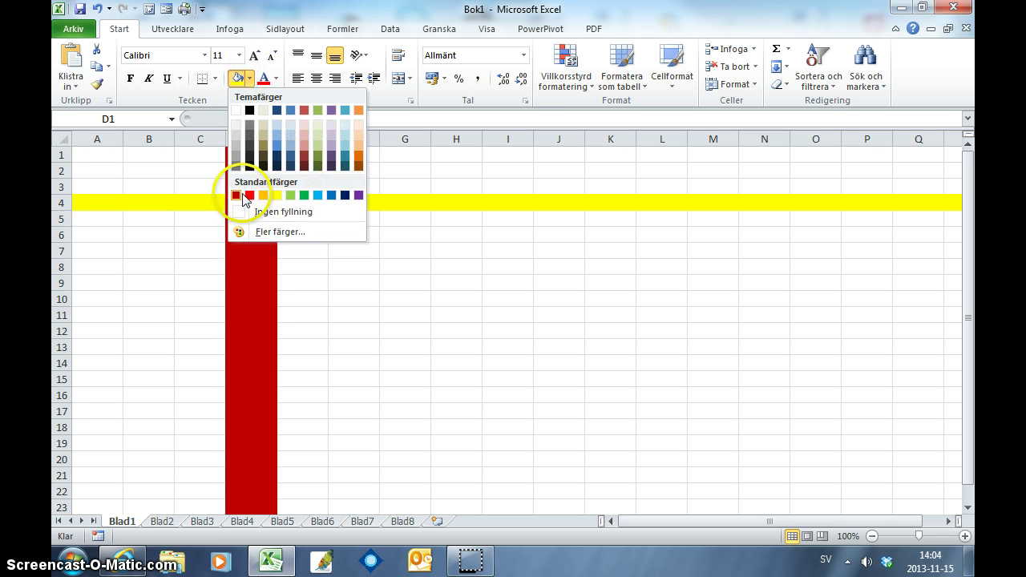
left_click(249, 194)
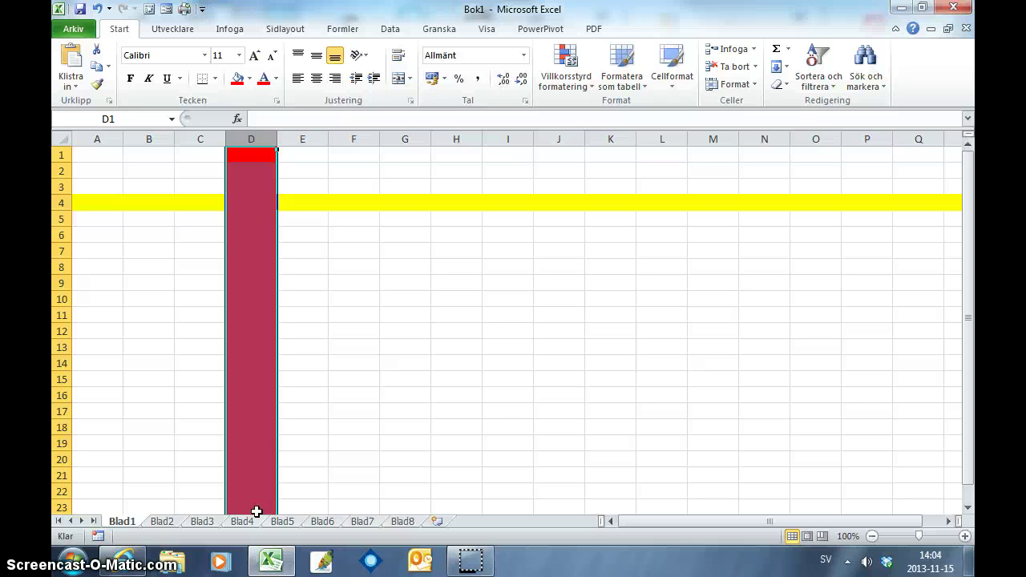
left_click(360, 353)
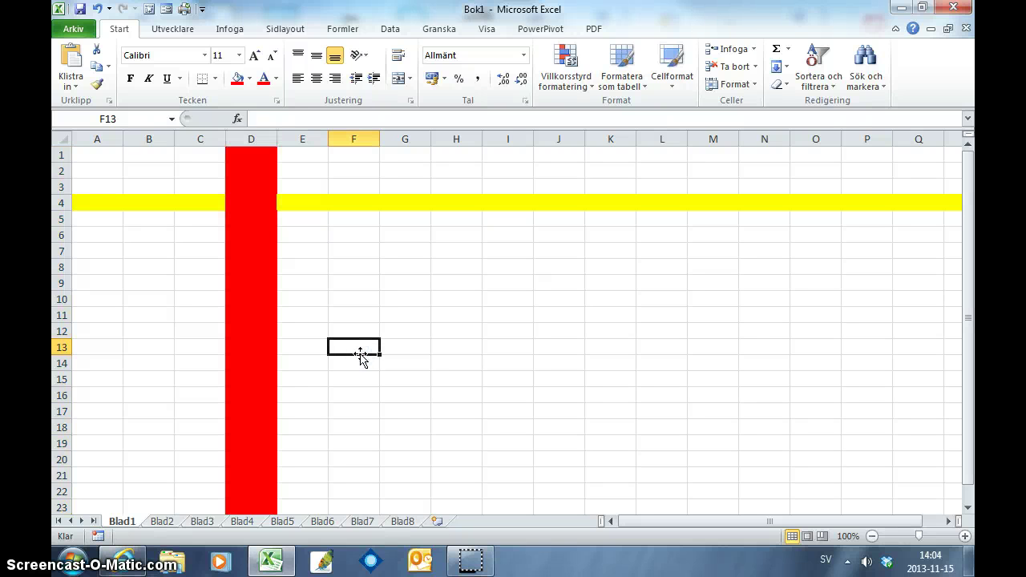
Step: Select the entire worksheet and Clear All to remove the yellow row and red column fills
left_click_drag(91, 154, 364, 159)
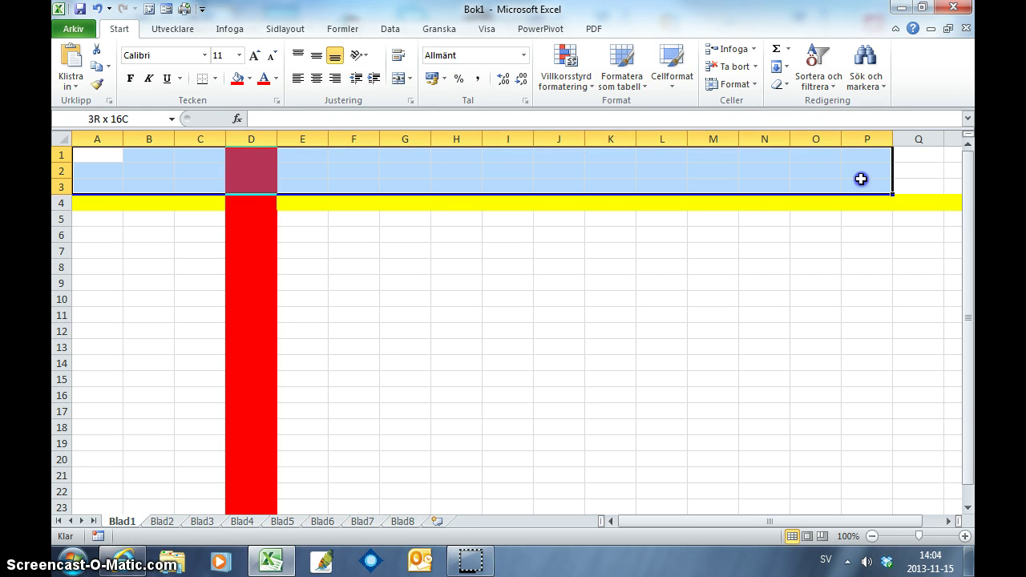
left_click_drag(365, 159, 443, 165)
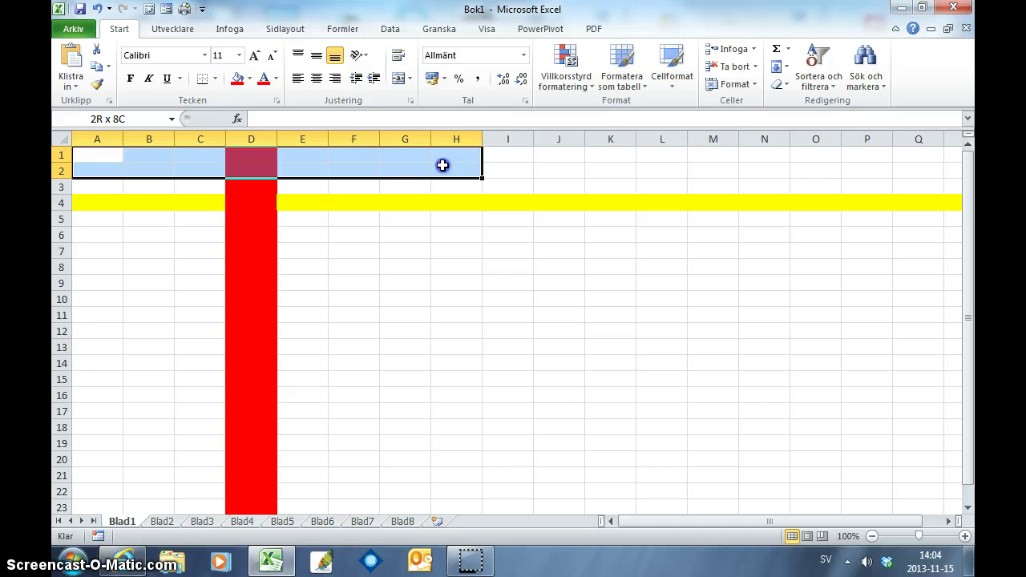
left_click(97, 153)
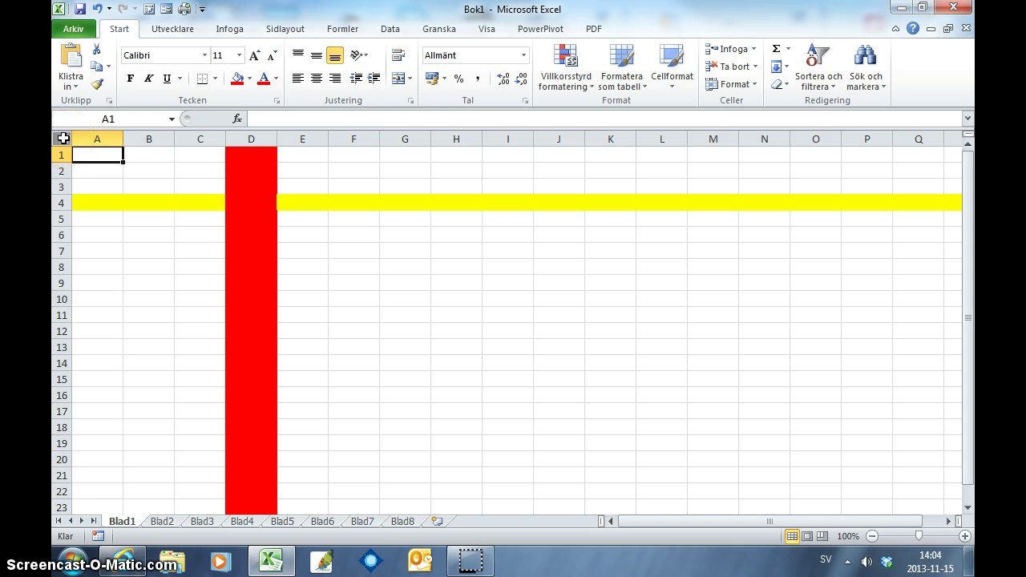
left_click(64, 138)
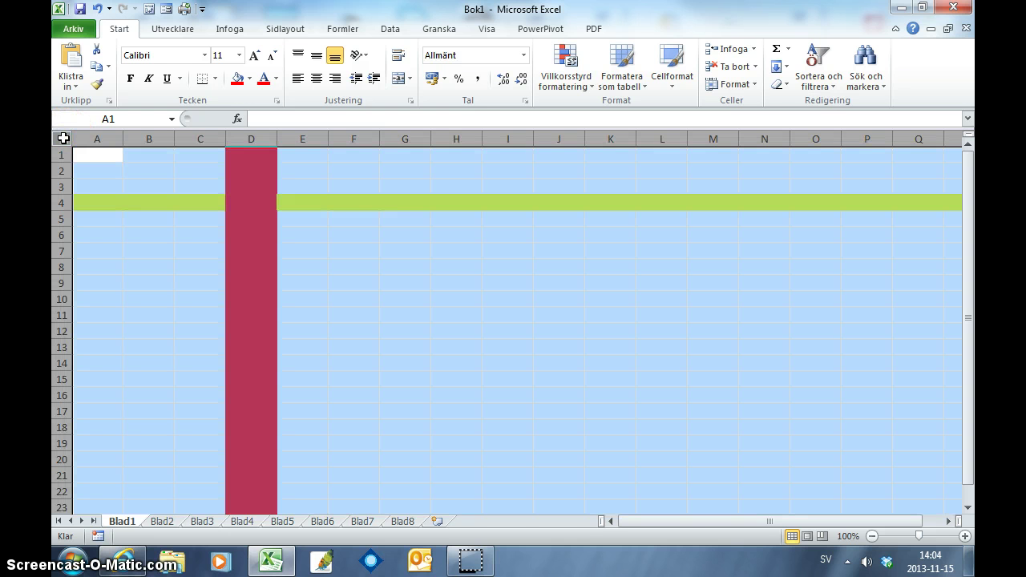
left_click(787, 86)
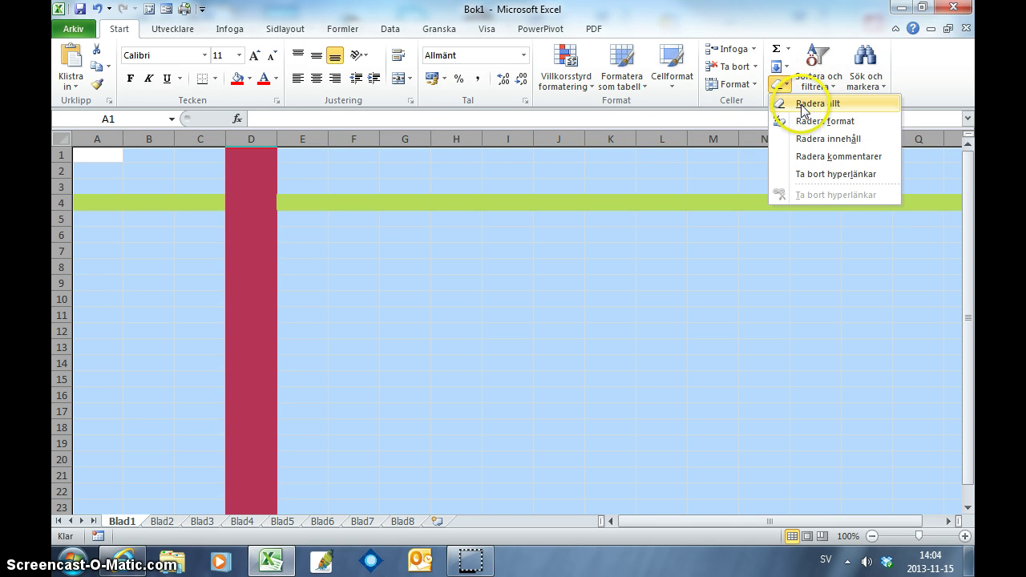
left_click(802, 110)
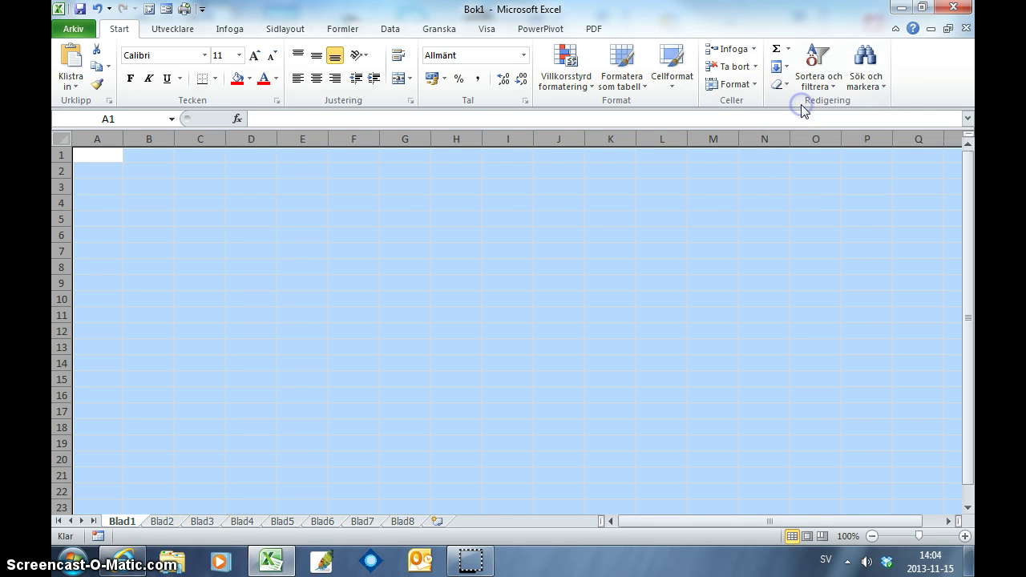
left_click(120, 241)
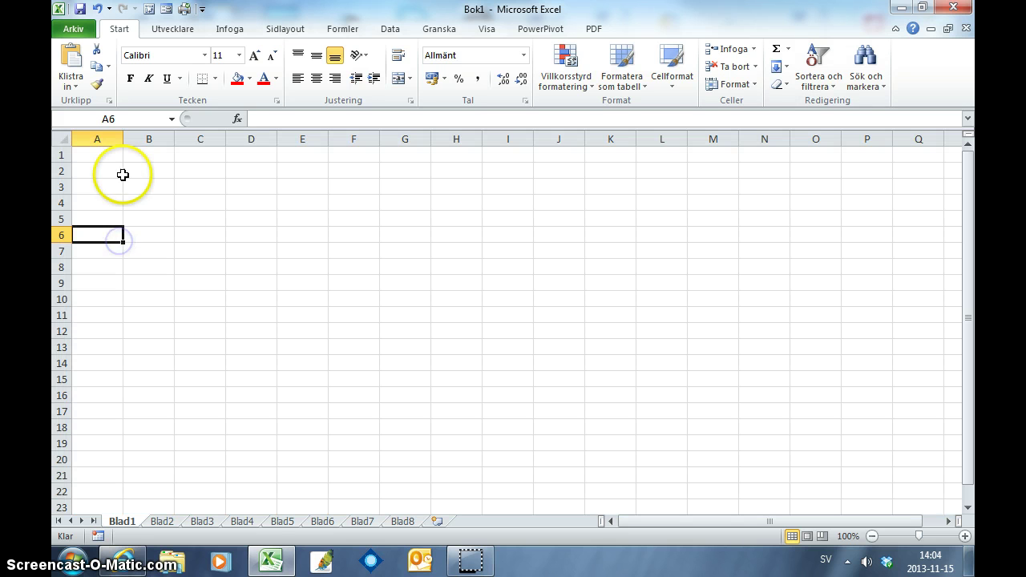
Step: Enter the value 12 in cell B2
left_click(114, 154)
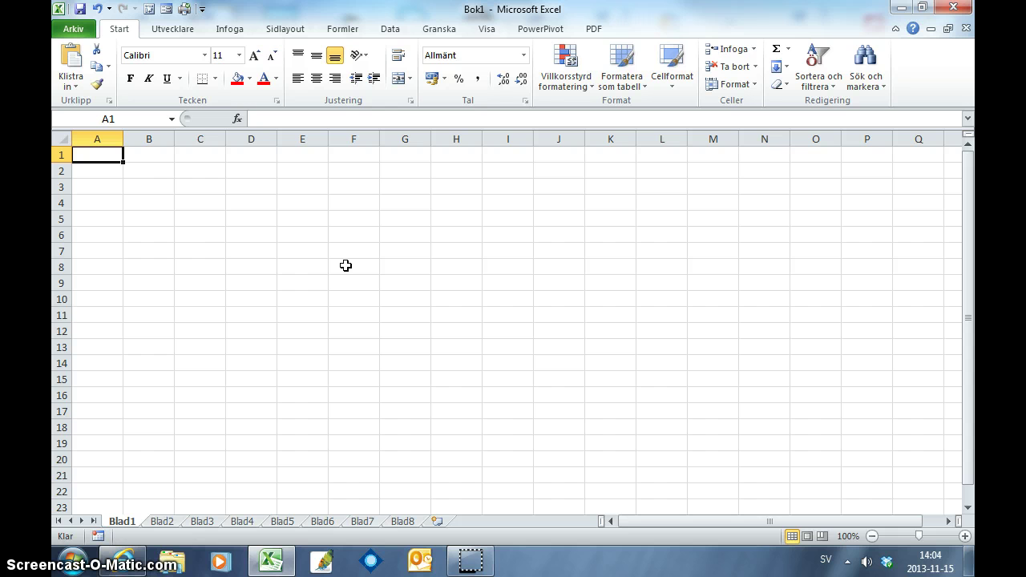
left_click(149, 170)
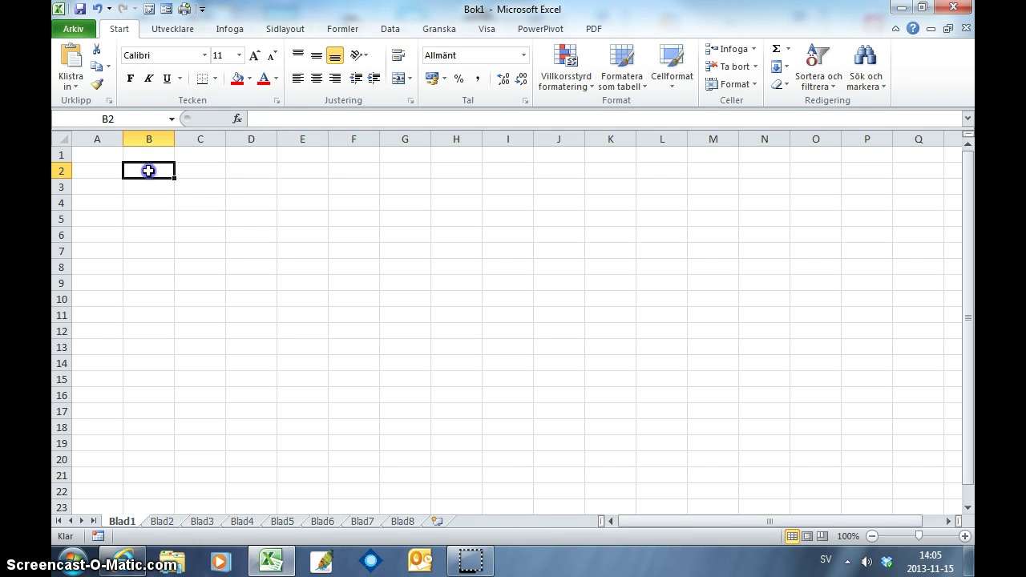
left_click_drag(149, 170, 272, 312)
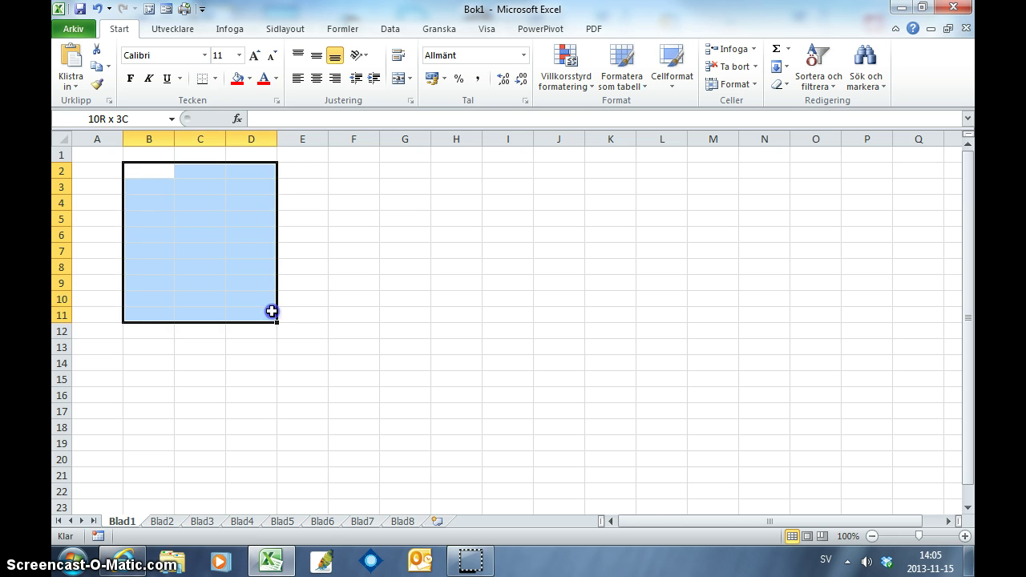
left_click(147, 173)
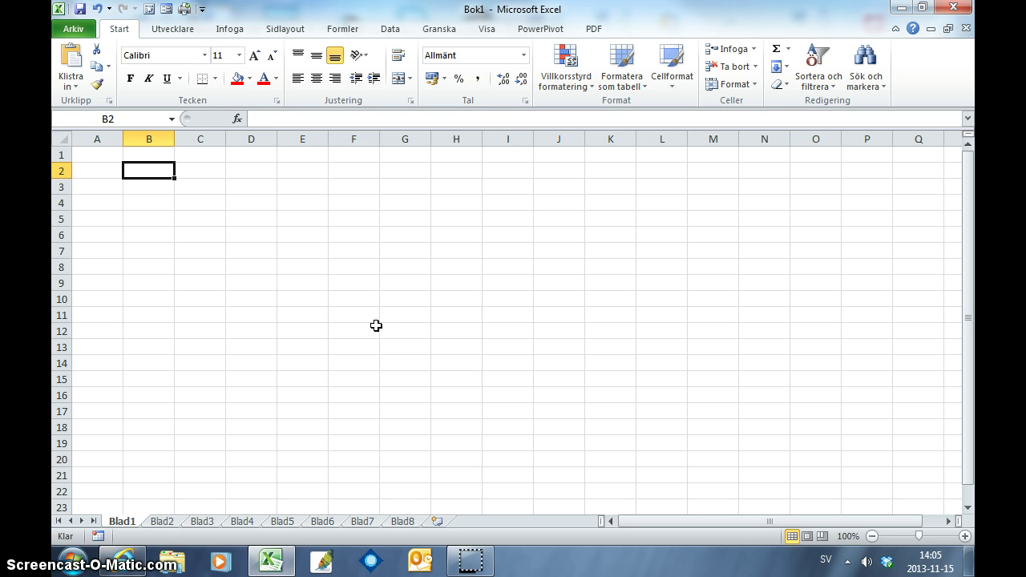
type("12")
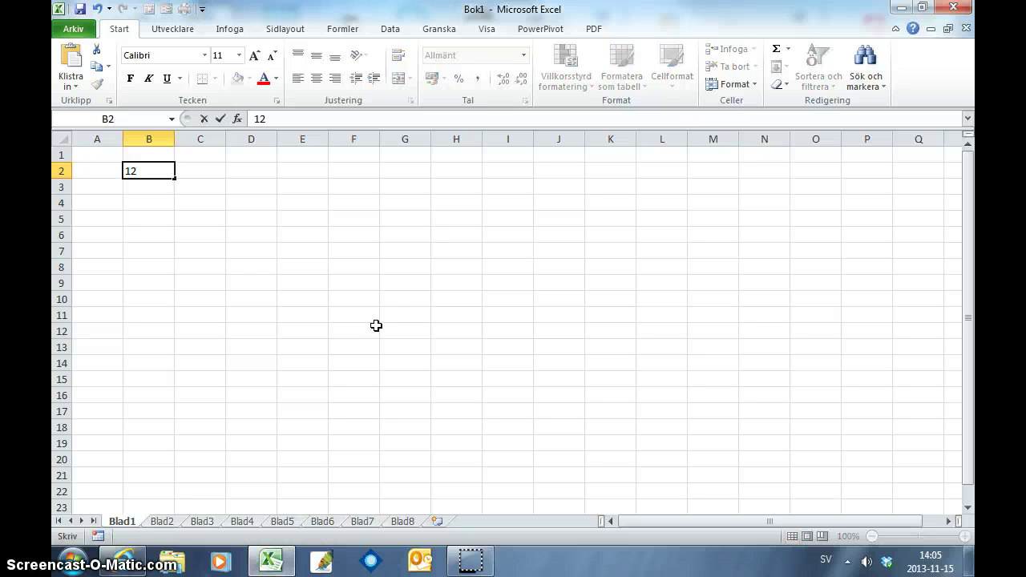
left_click(222, 120)
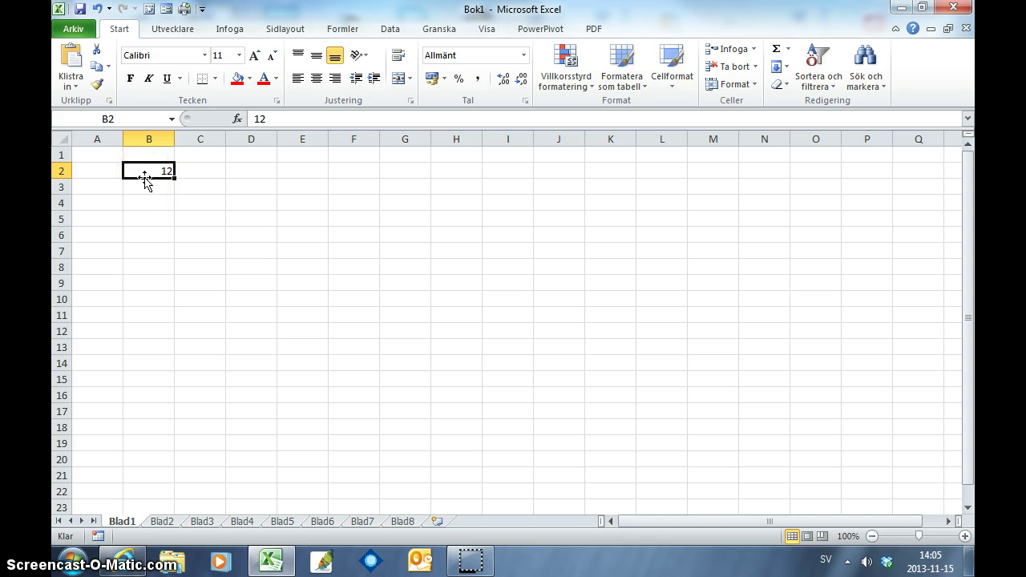
Step: Move the 12 from B2 down to B4 by dragging the cell border
left_click_drag(145, 182, 171, 168)
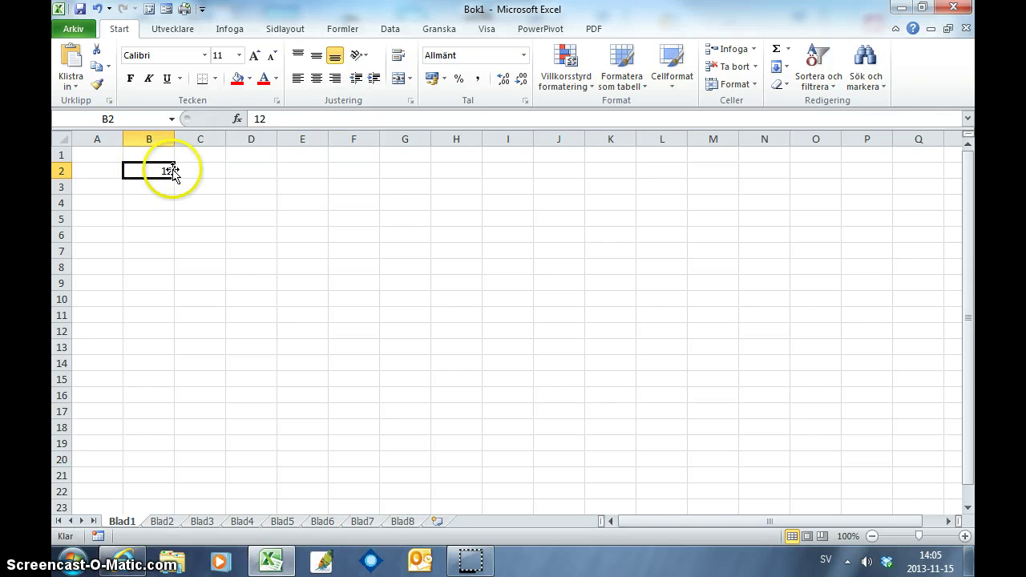
mouse_move(173, 171)
left_mouse_down()
mouse_move(145, 179)
mouse_move(309, 211)
left_mouse_up()
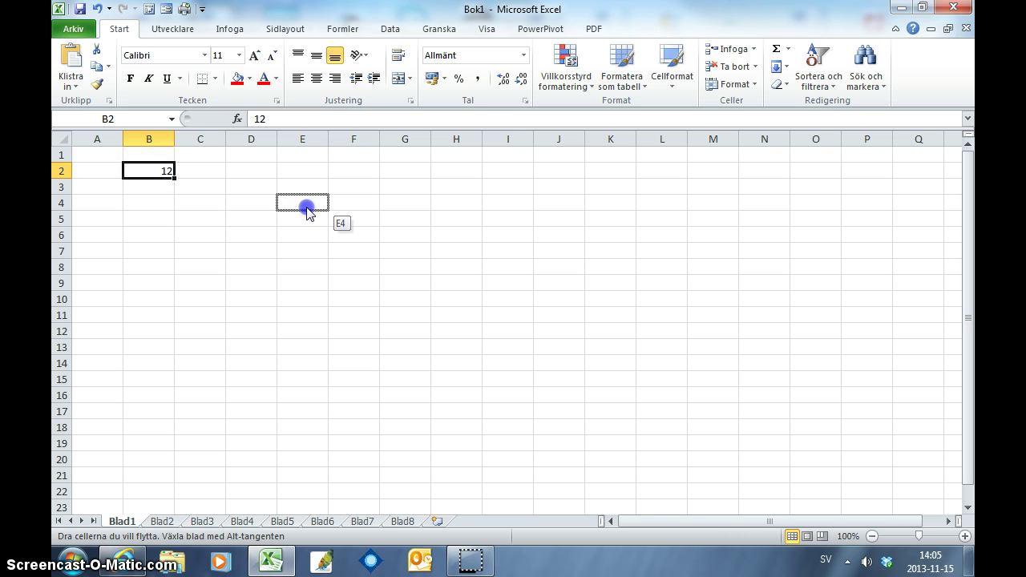
left_click_drag(308, 208, 162, 175)
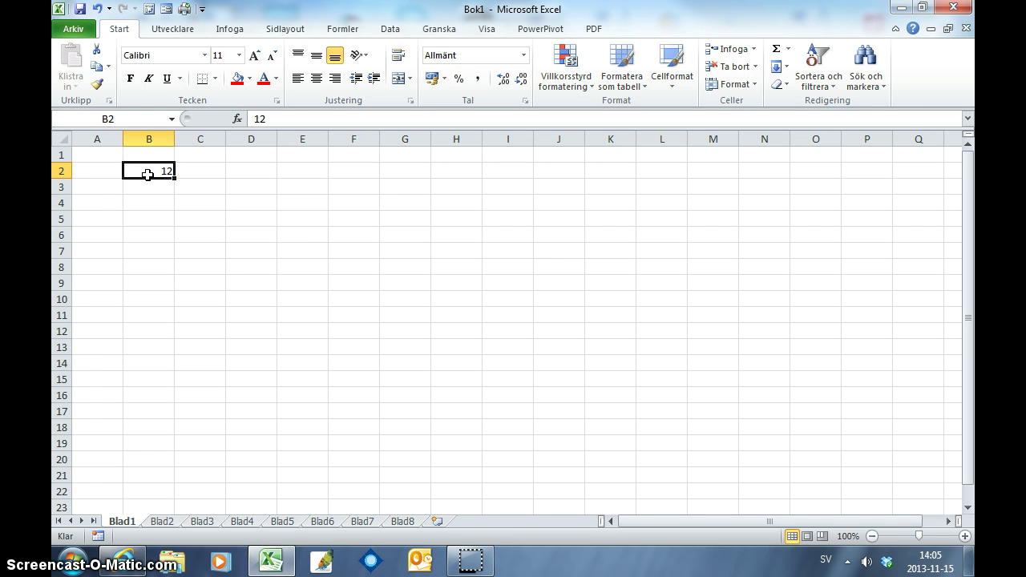
left_click_drag(148, 174, 147, 181)
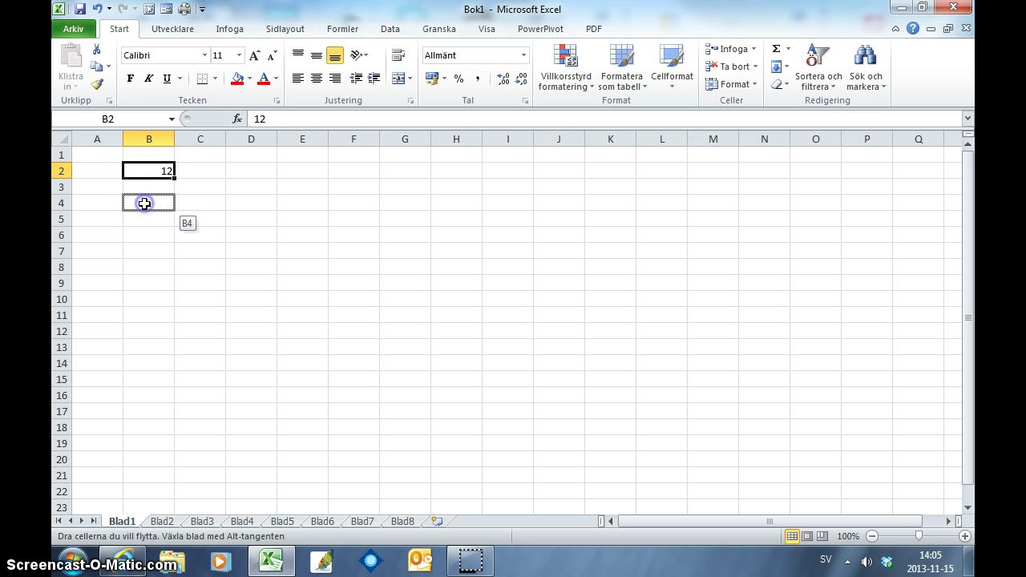
left_click_drag(147, 181, 145, 204)
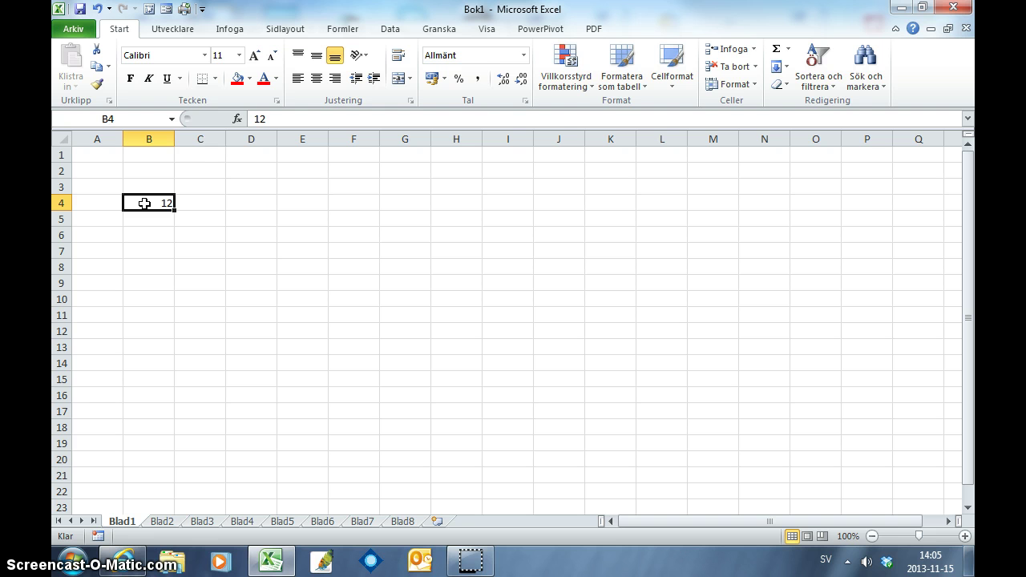
Step: AutoFill the 12 from B4 down column B through B12
left_click_drag(160, 206, 177, 207)
left_click_drag(175, 211, 174, 345)
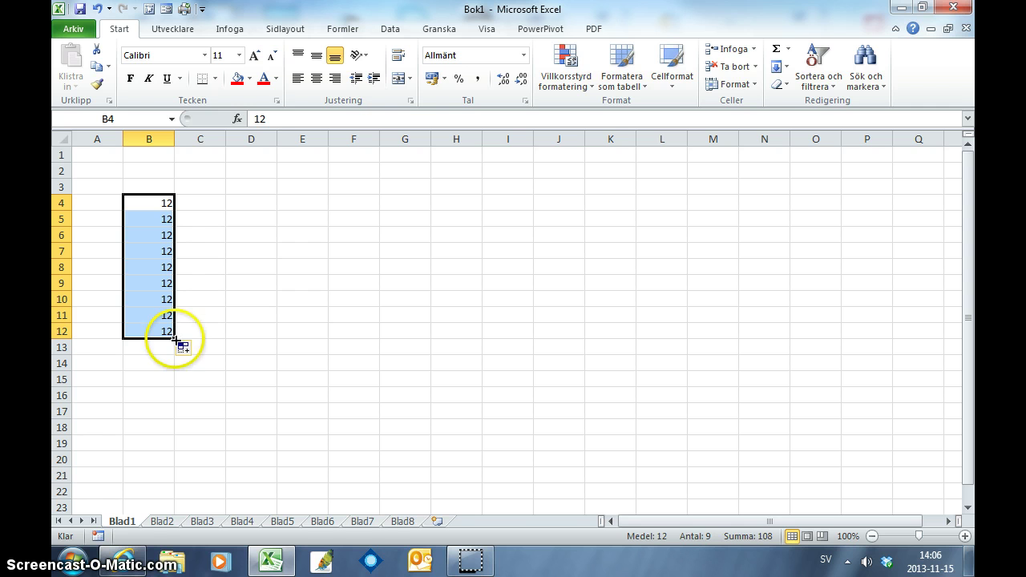
left_click(248, 202)
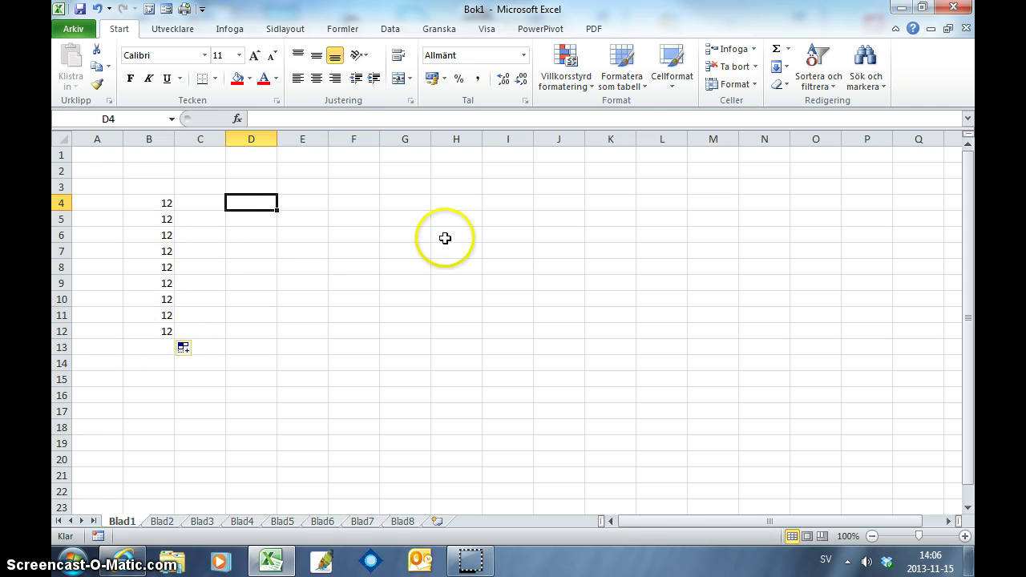
Step: Enter måndag in D4 and AutoFill weekdays down to D12, ending at tisdag
type("måp")
key("BackSpace")
type("n")
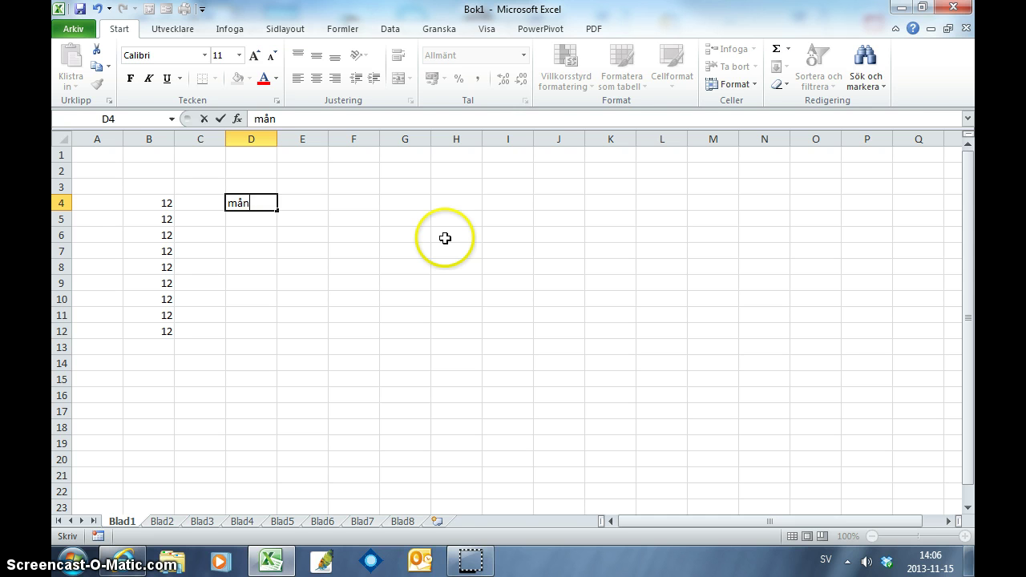
type("dag")
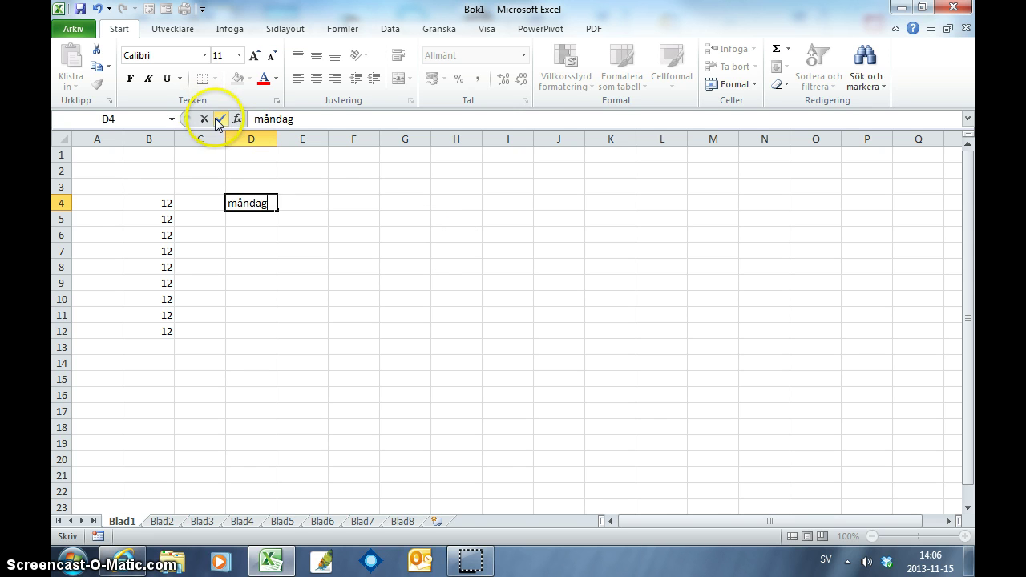
left_click(220, 119)
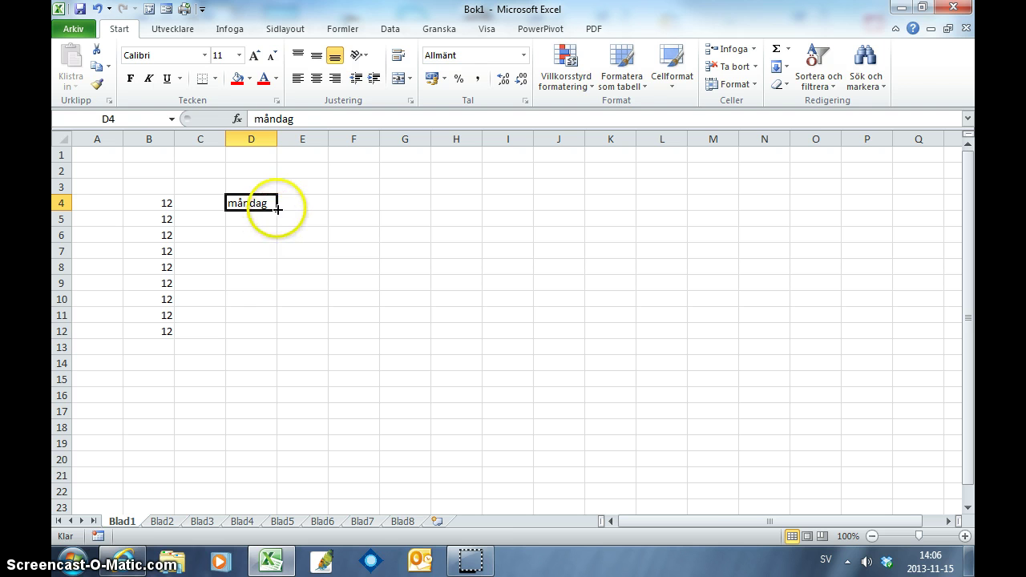
left_click_drag(277, 210, 273, 339)
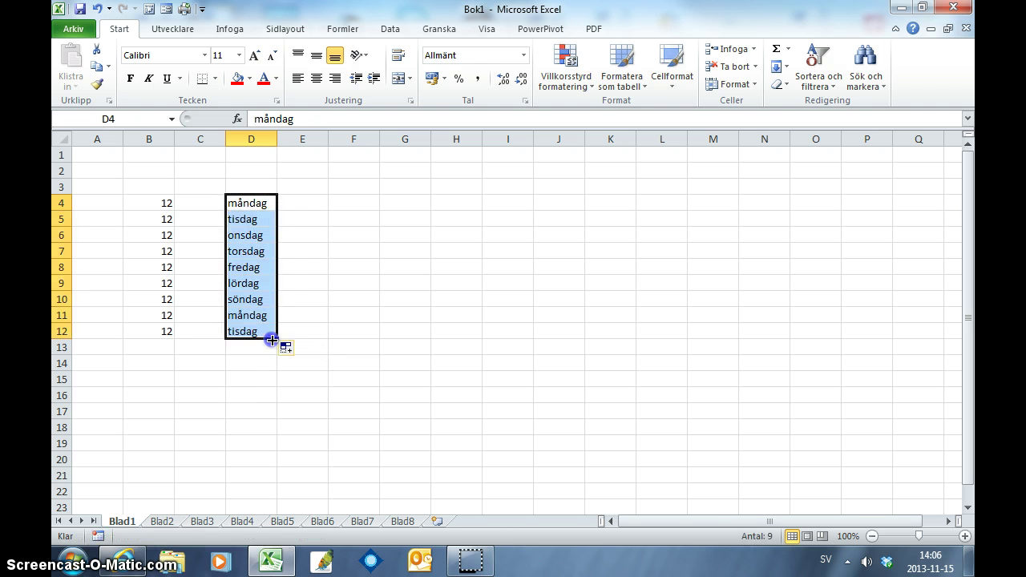
Step: Enter mars in E3 and AutoFill the months across to augusti in J3
left_click(298, 186)
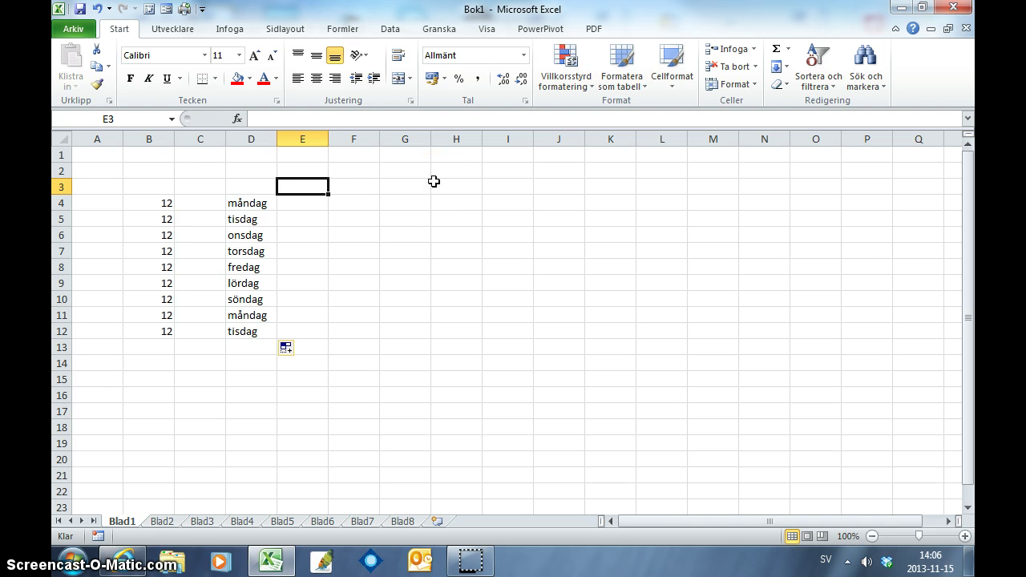
type("m")
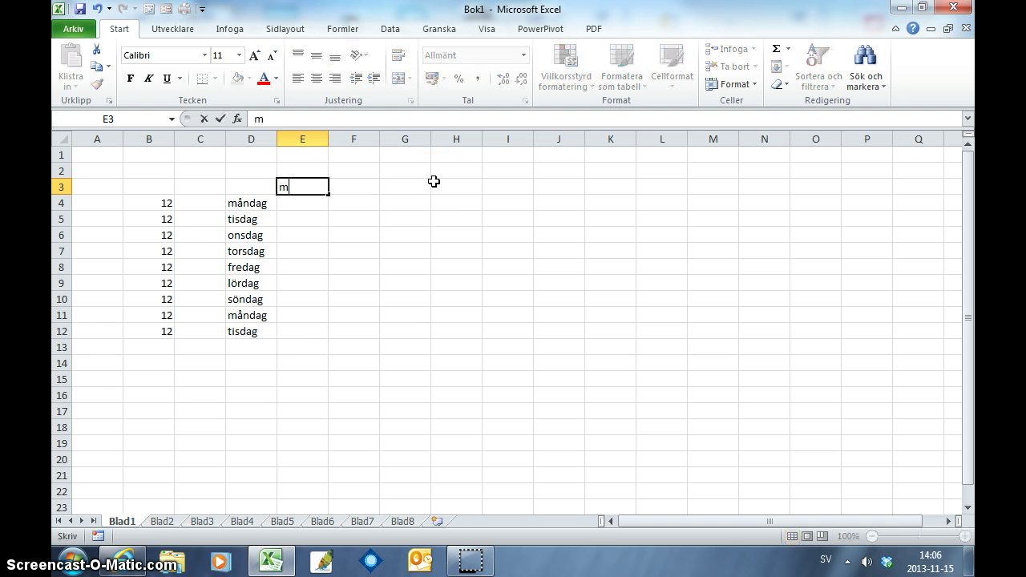
type("ars")
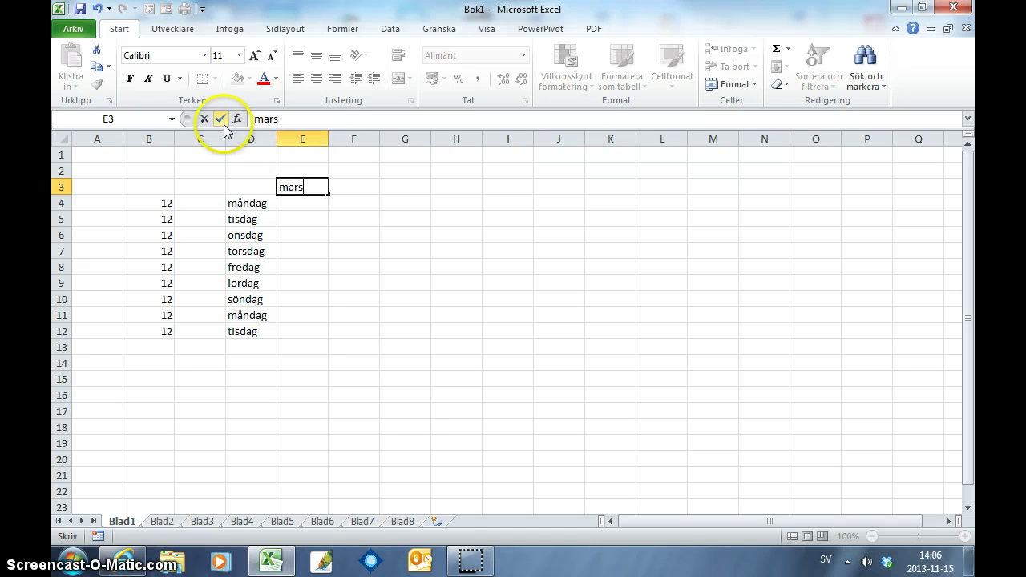
left_click(220, 119)
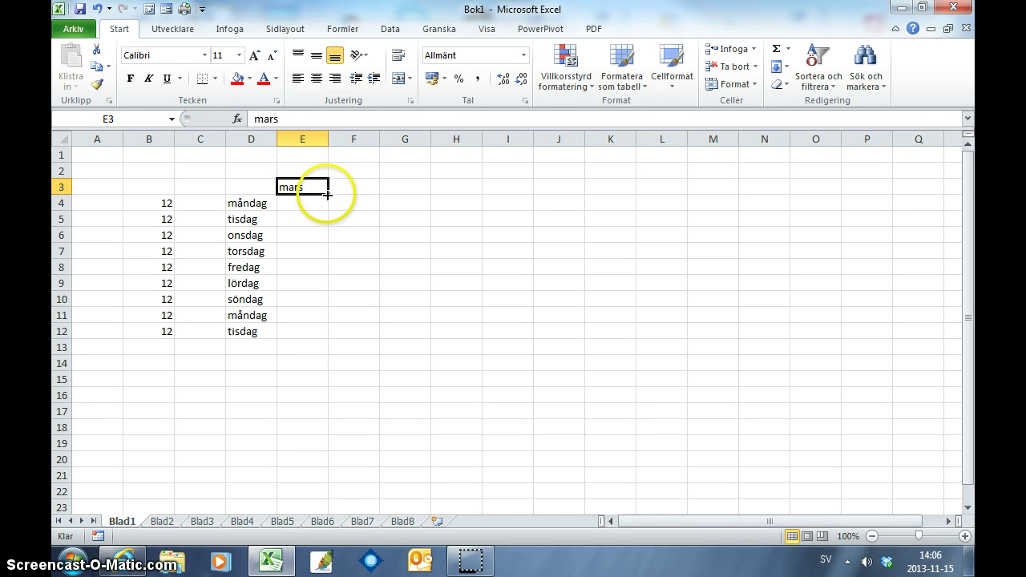
left_click_drag(327, 193, 564, 189)
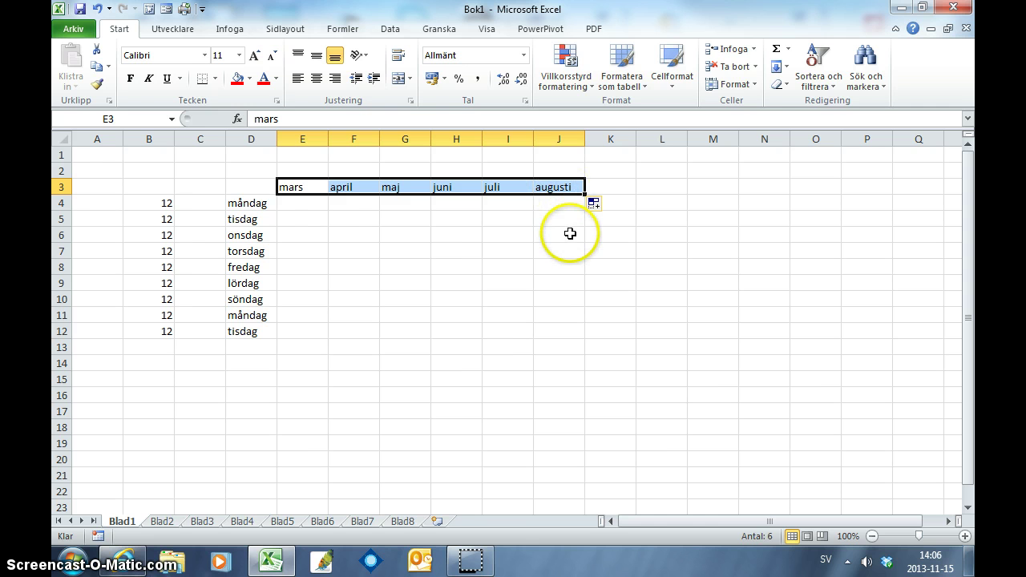
left_click(308, 221)
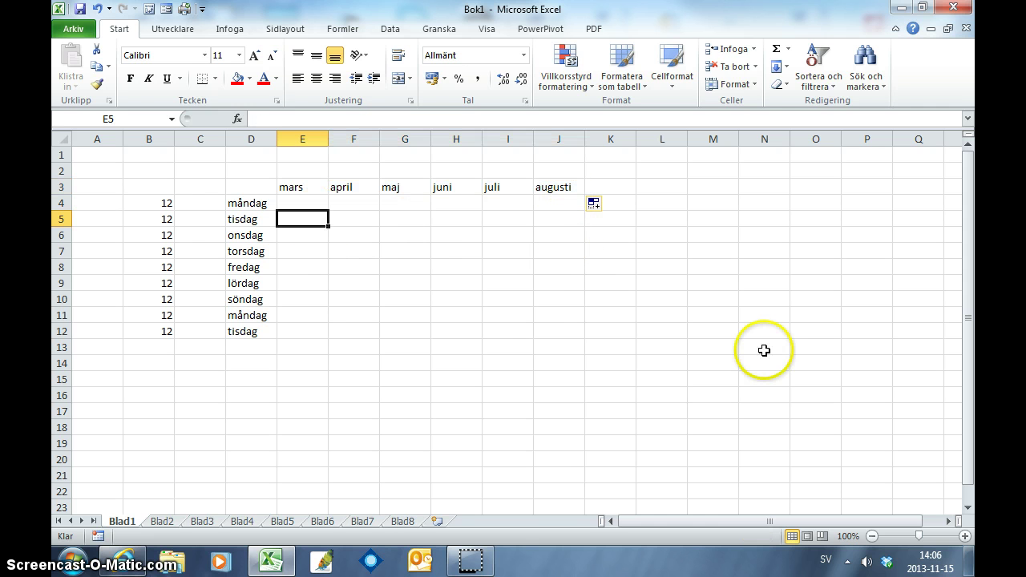
Step: Enter 1 in E5 and copy it down through E12
type("1")
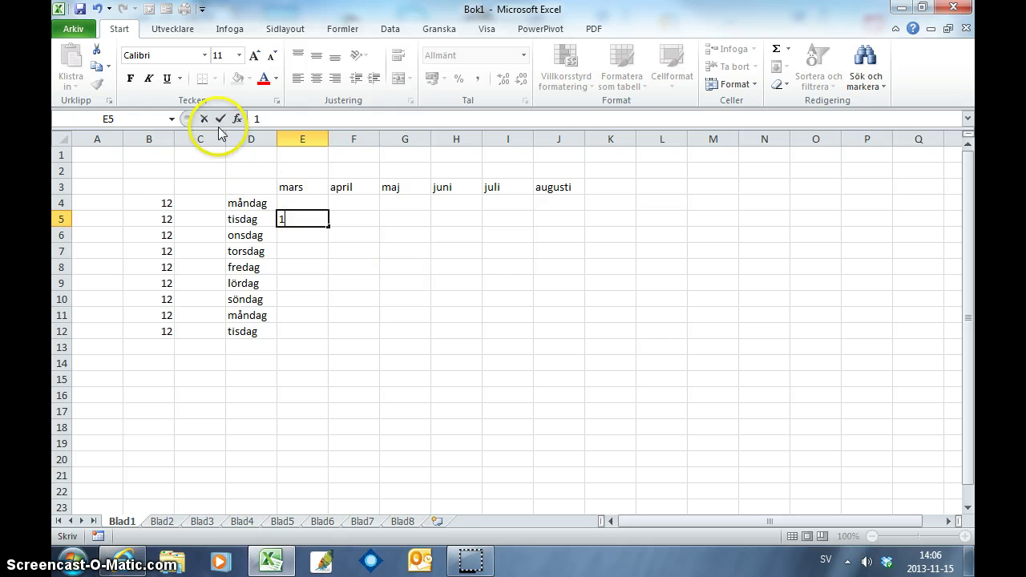
left_click(218, 118)
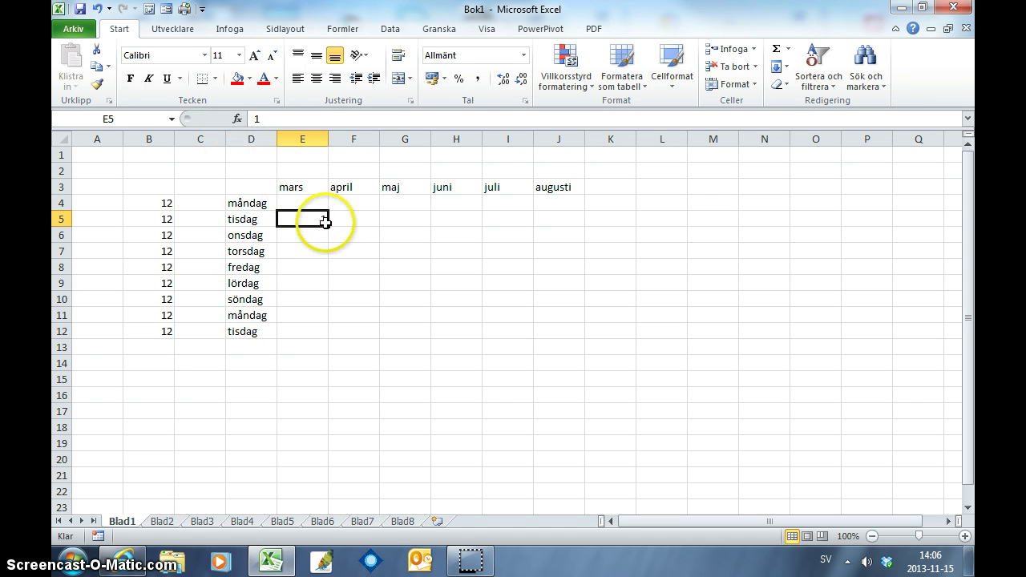
left_click_drag(328, 225, 324, 336)
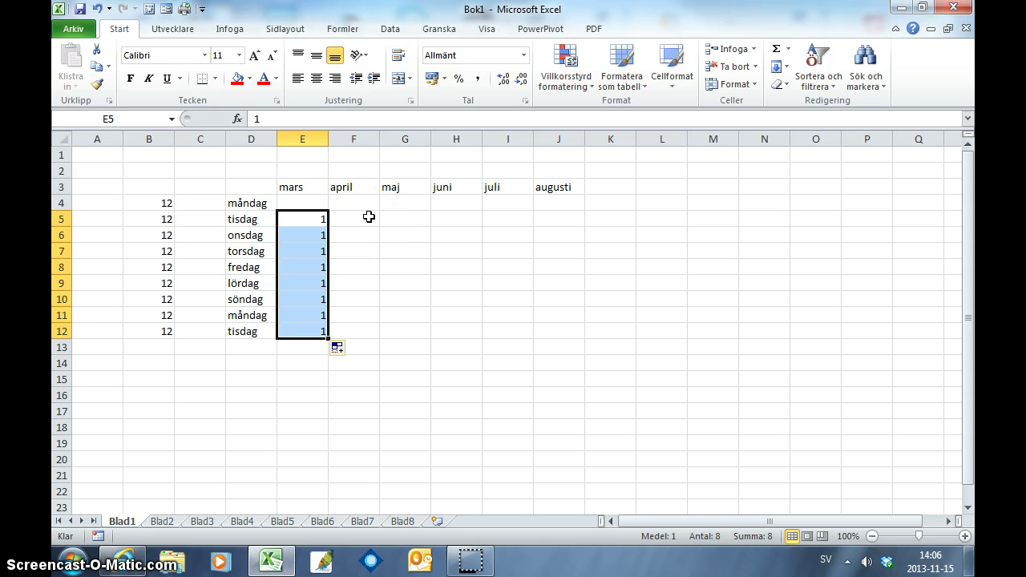
Step: Enter 1 and 2 in F5:F6 and extend the series down to 11 in F15
left_click(369, 217)
type("1")
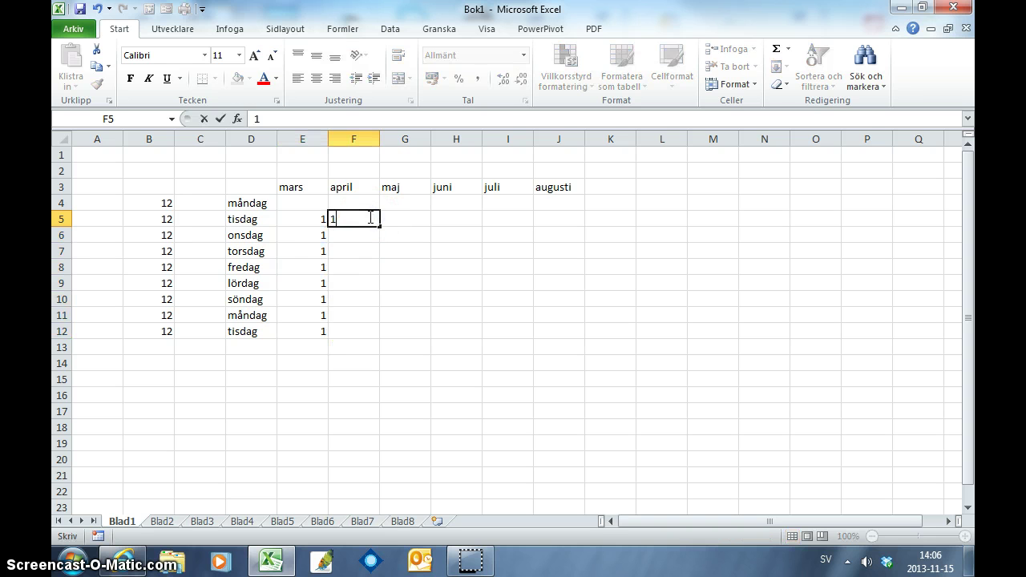
key("Return")
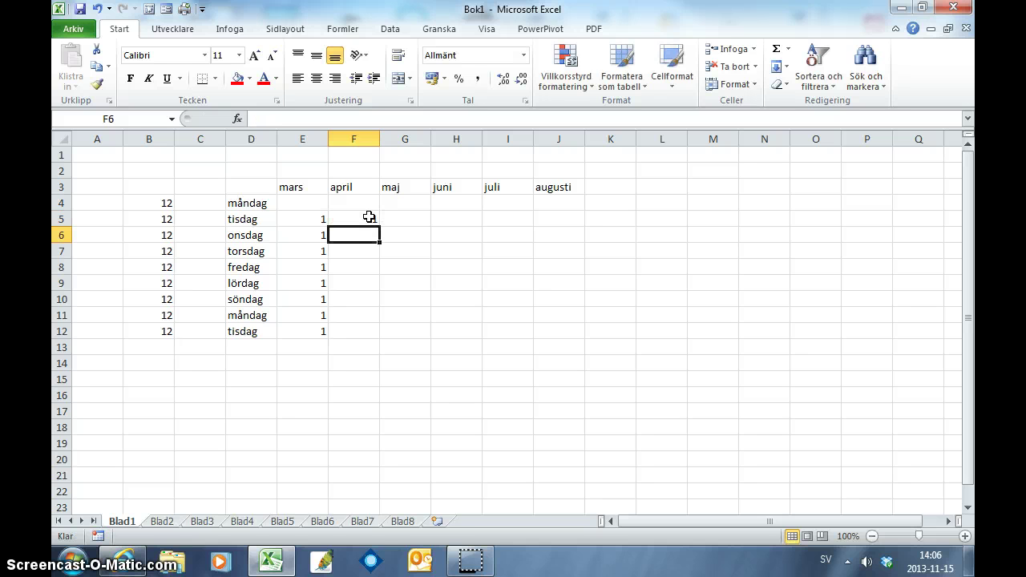
type("2")
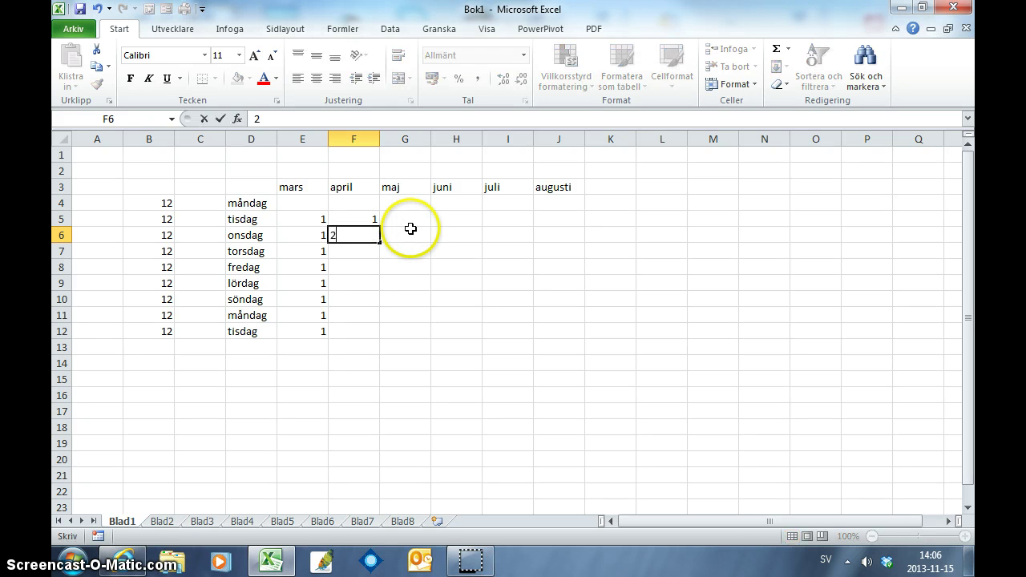
key("Return")
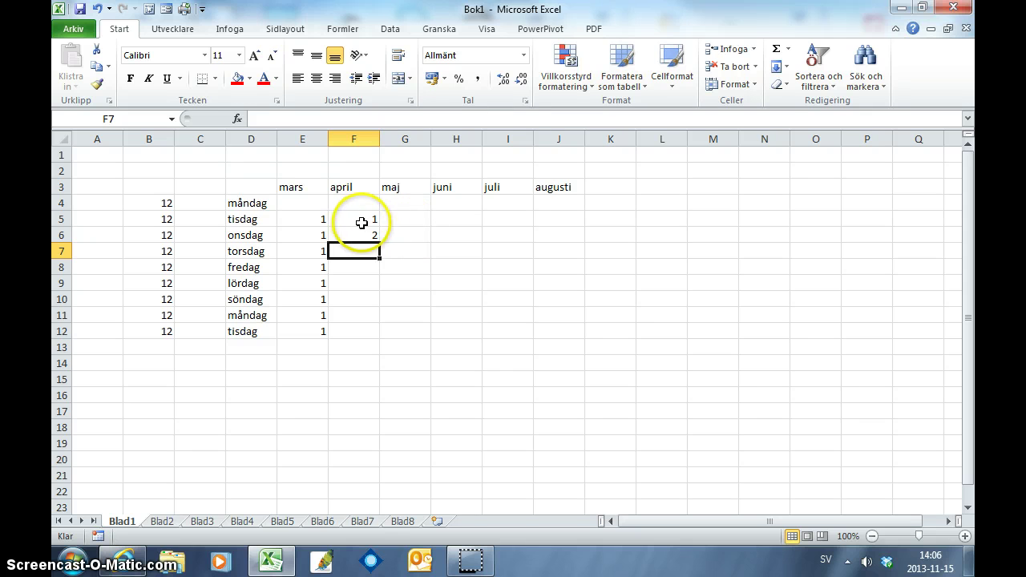
left_click_drag(357, 219, 380, 243)
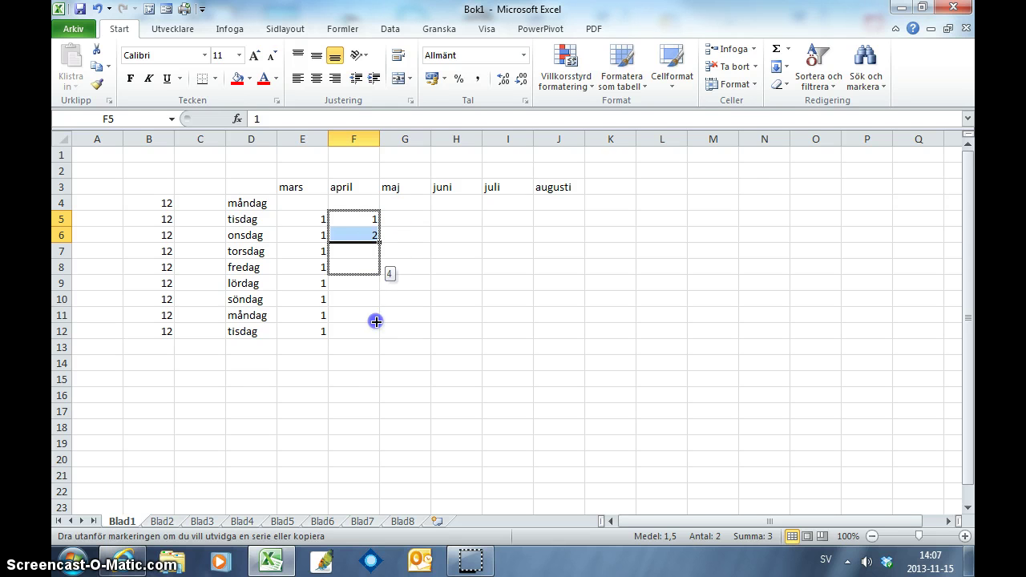
left_click_drag(380, 242, 374, 384)
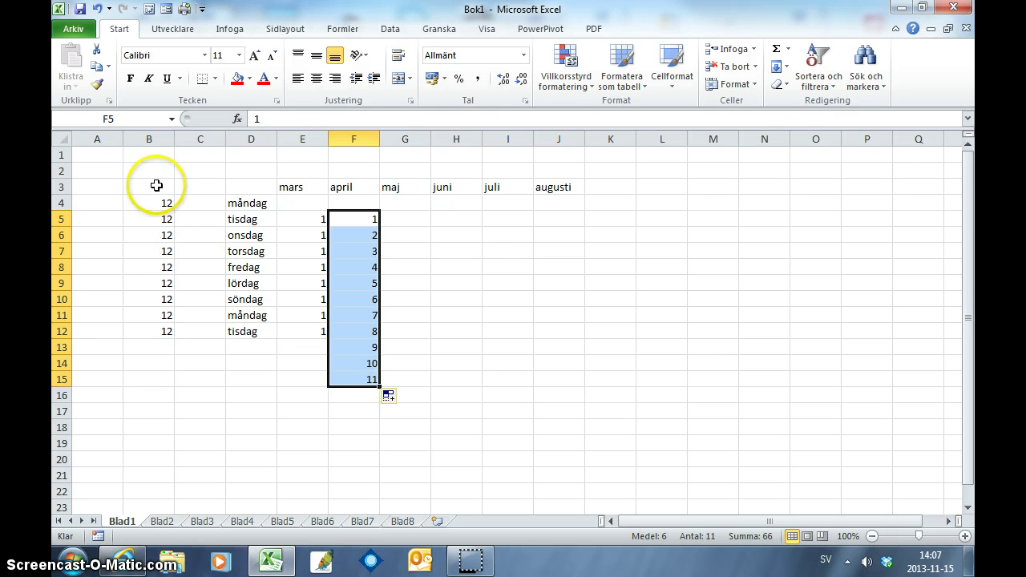
mouse_move(152, 183)
left_mouse_down()
mouse_move(568, 369)
mouse_move(545, 422)
left_mouse_up()
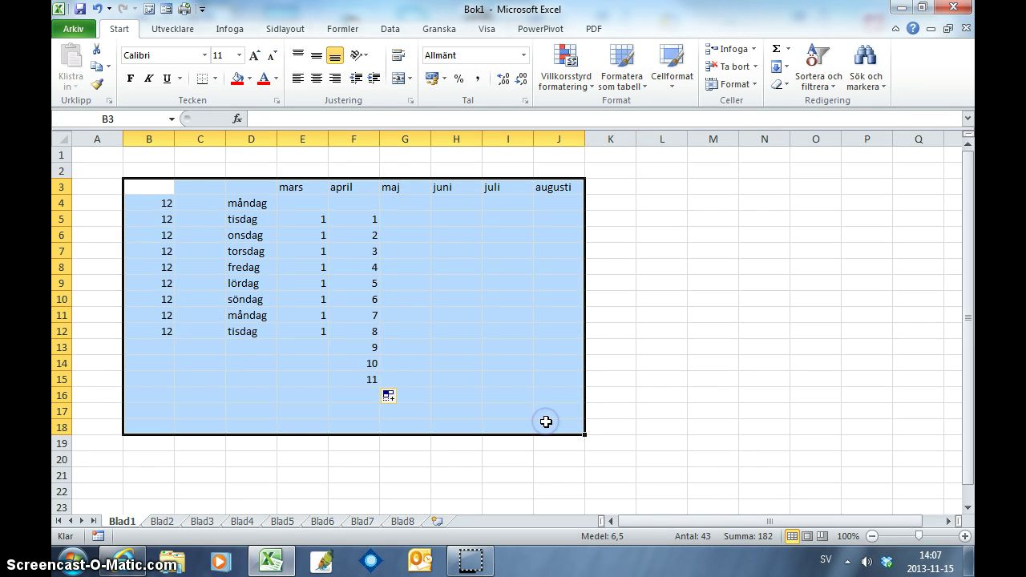
Step: Delete all contents of the selected B3:J18 area to empty the sheet
key("Delete")
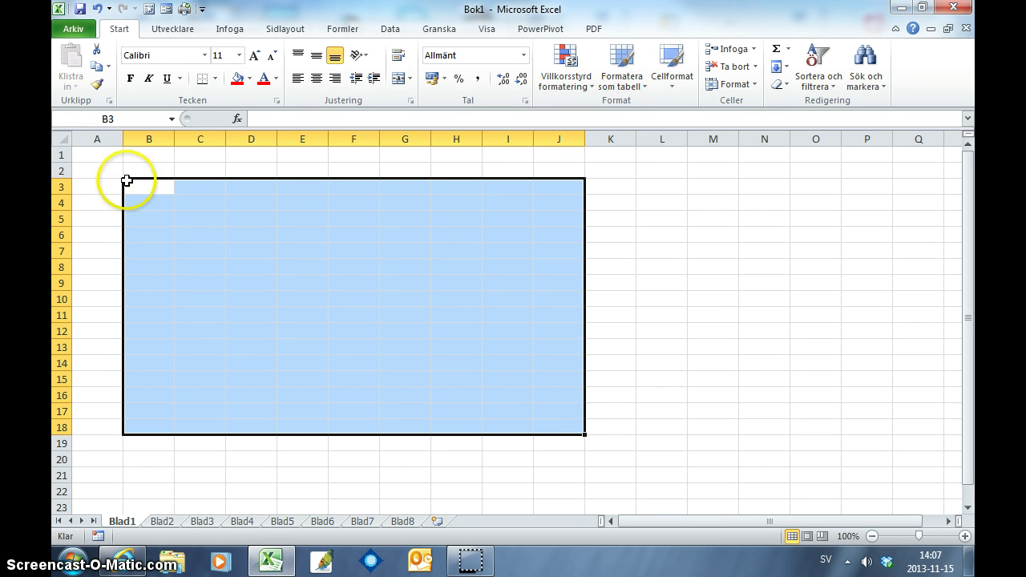
left_click(103, 157)
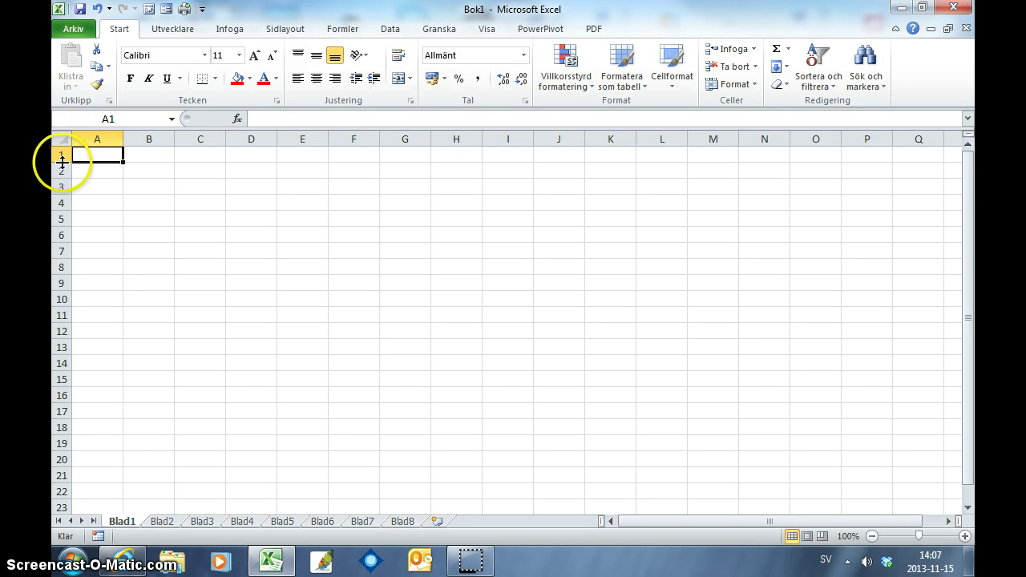
left_click(310, 218)
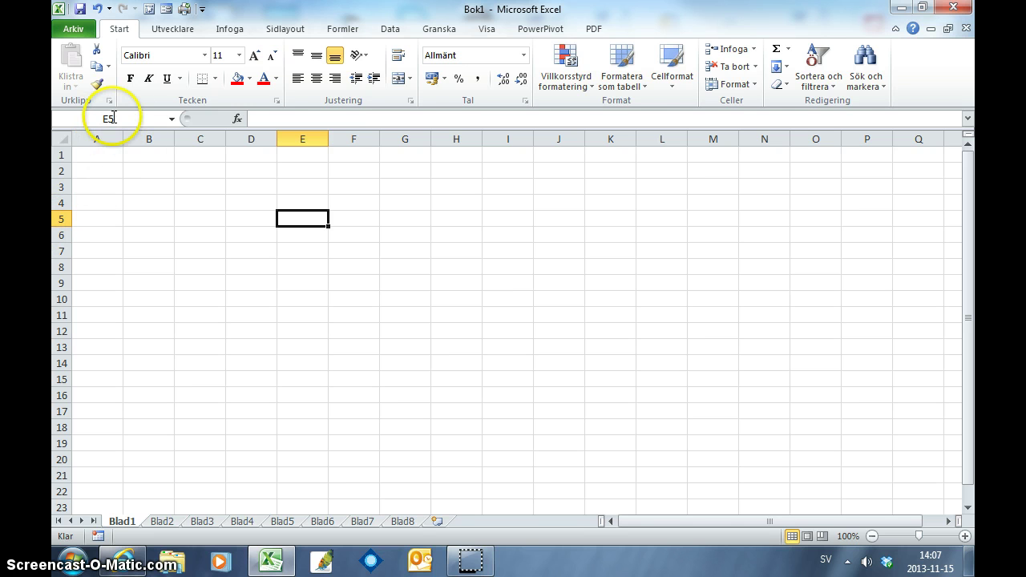
Step: Enter 10 in A1 and 20 in B1
left_click(114, 158)
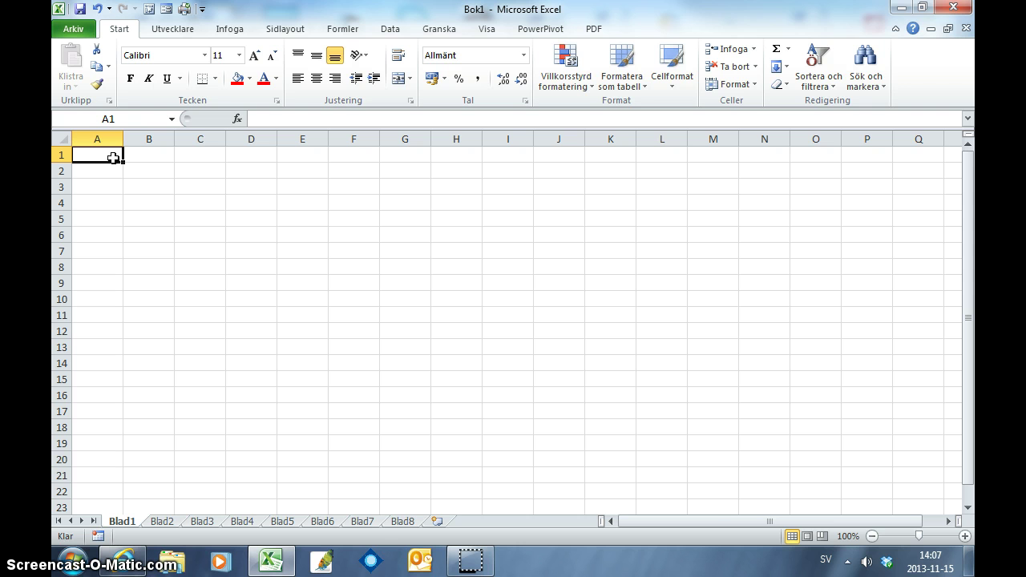
type("10")
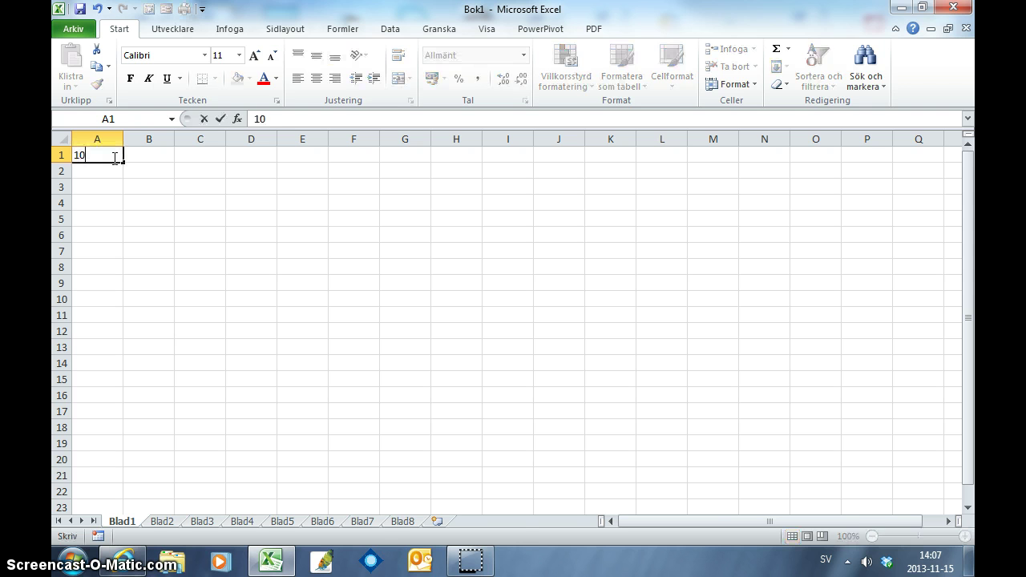
left_click(221, 119)
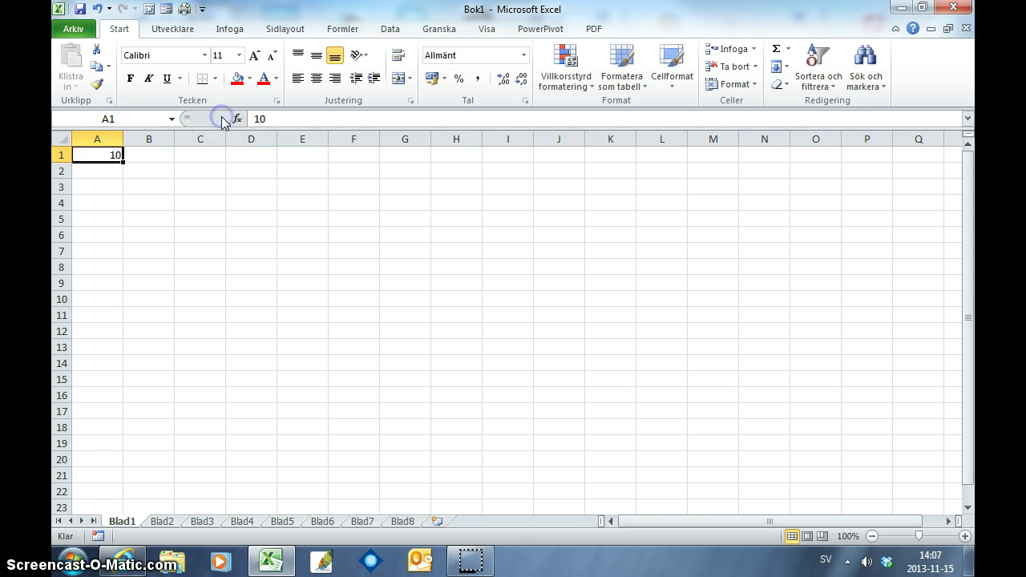
key("Tab")
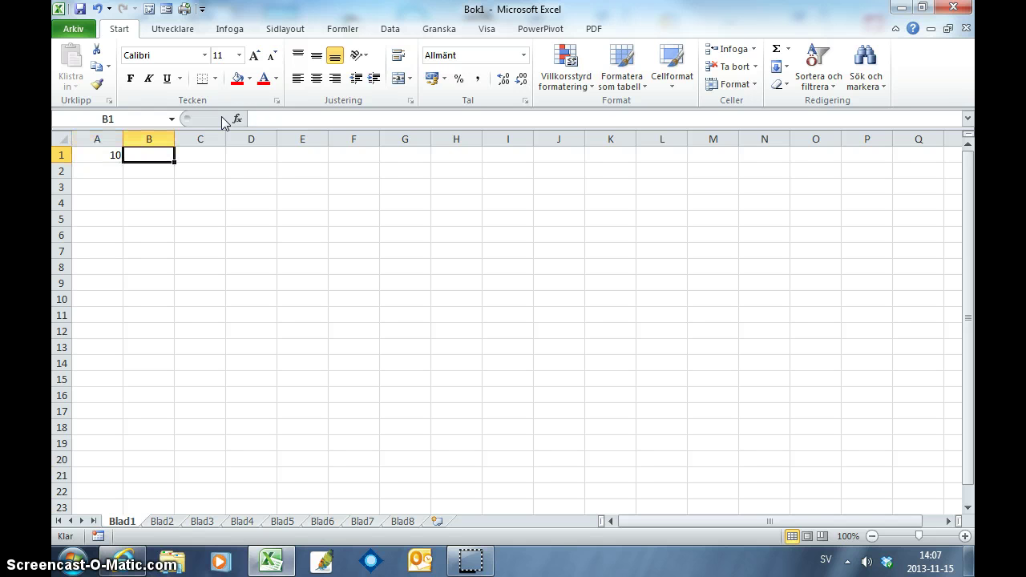
type("20")
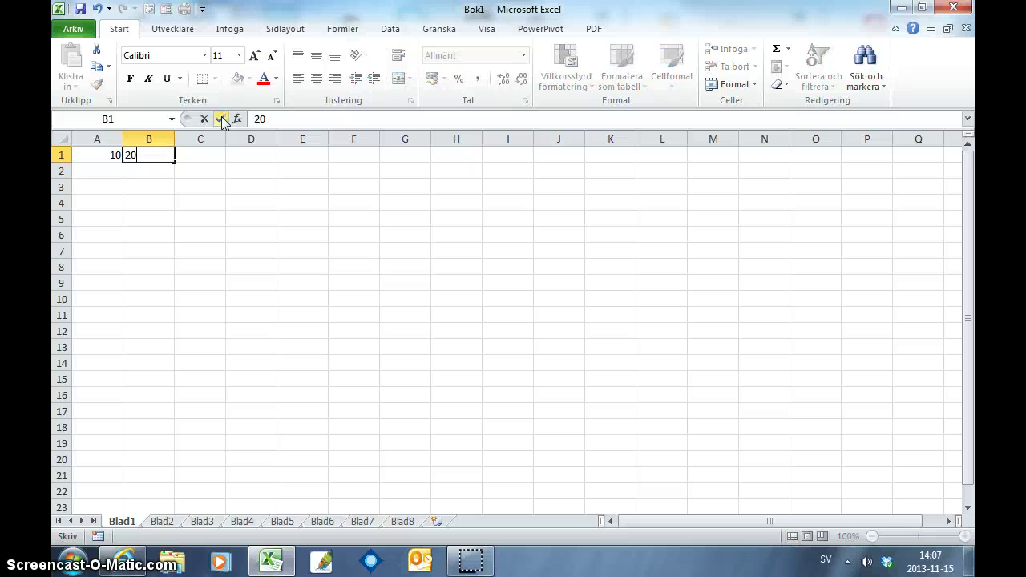
left_click(221, 119)
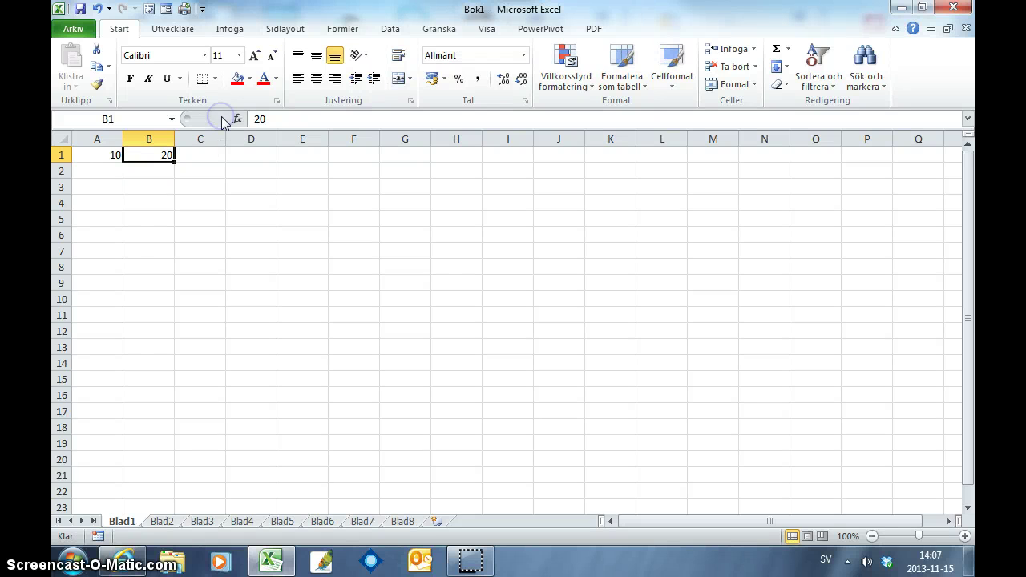
key("Tab")
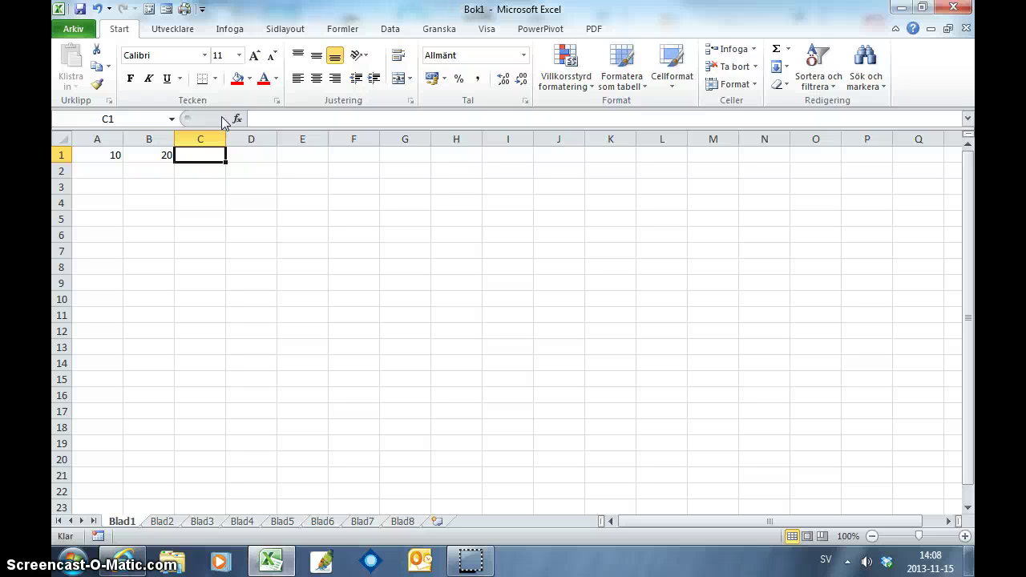
Step: Build the formula =A1+B1 in C1 by clicking A1 and B1, giving 30
type("=")
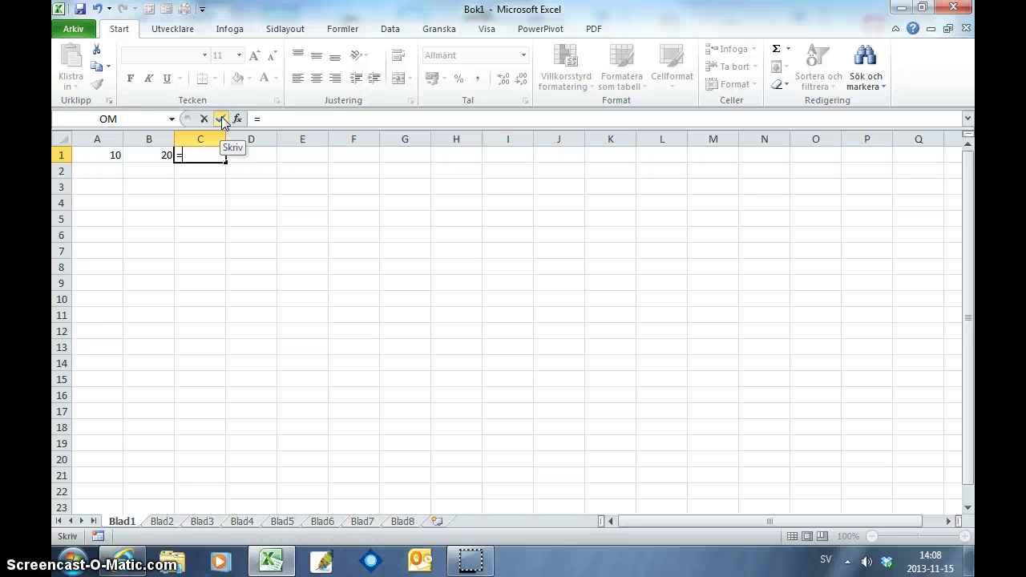
left_click(97, 155)
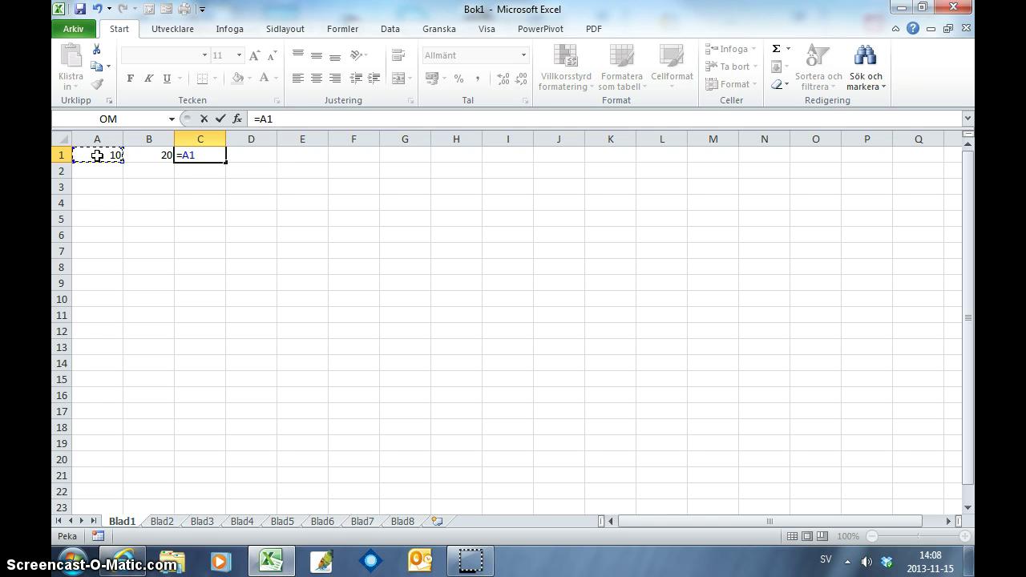
type("+")
left_click(144, 155)
left_click(219, 119)
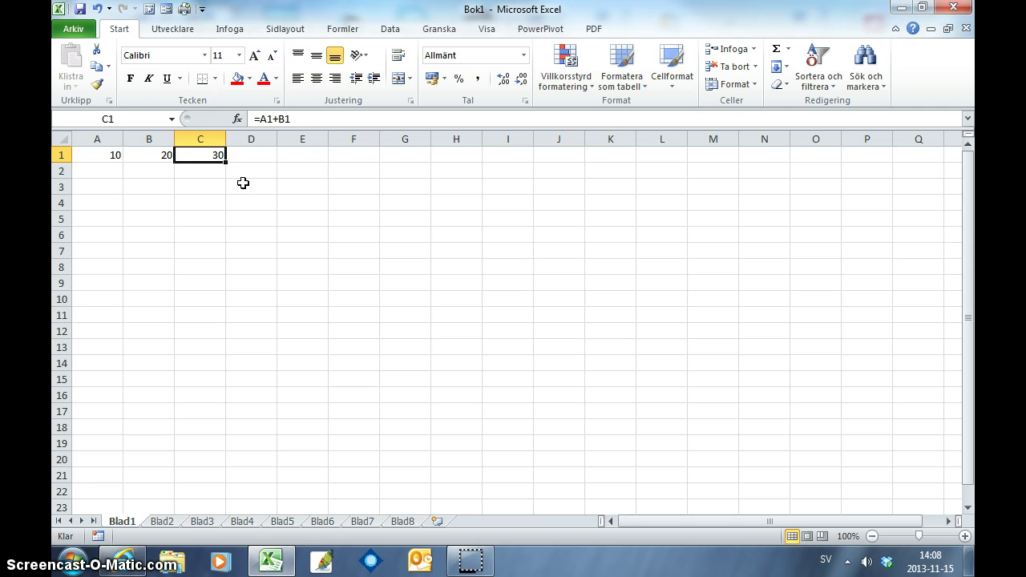
left_click(103, 156)
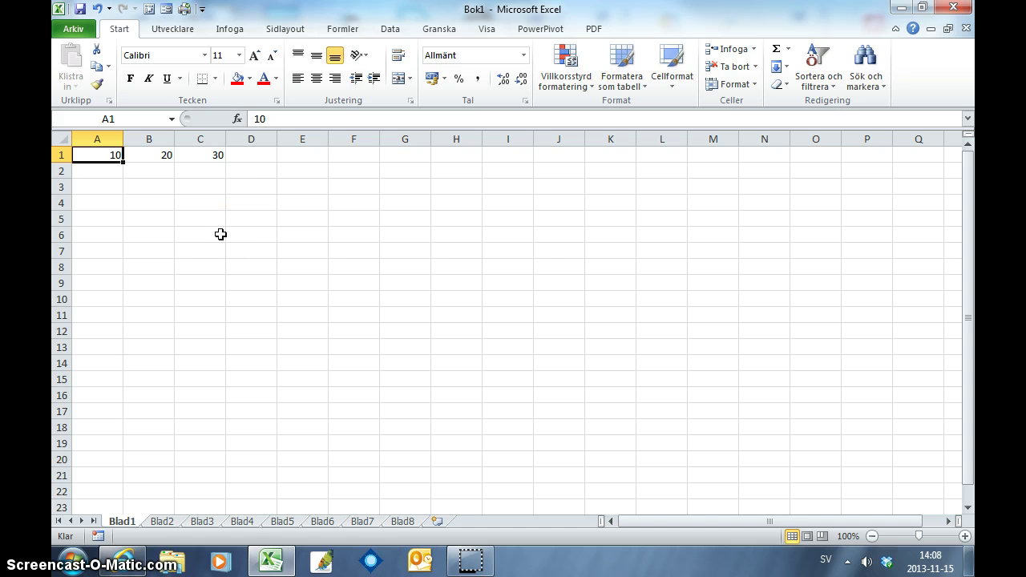
Step: Change A1 to 50 and check that C1's sum updates
type("50")
key("Return")
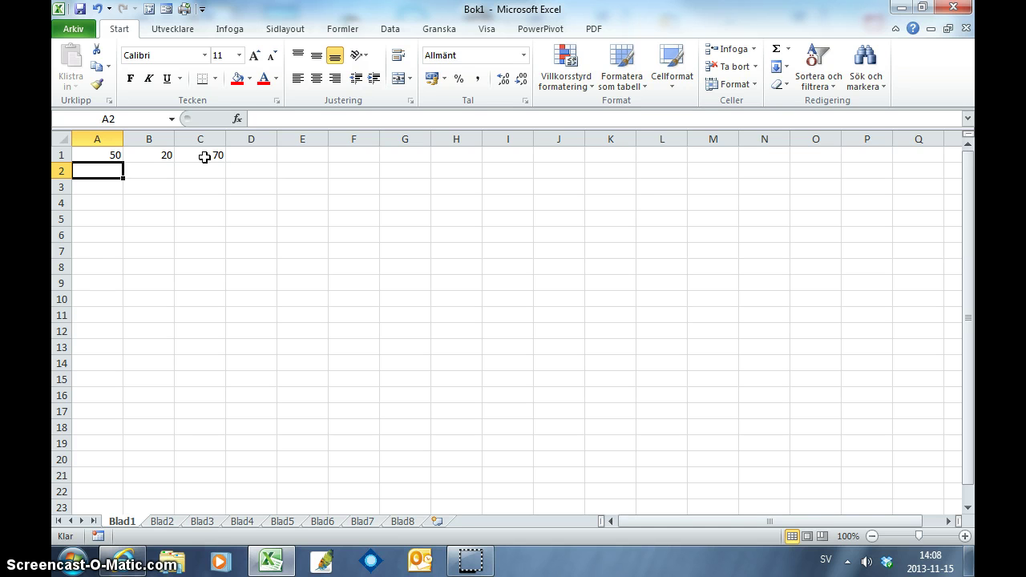
left_click(205, 157)
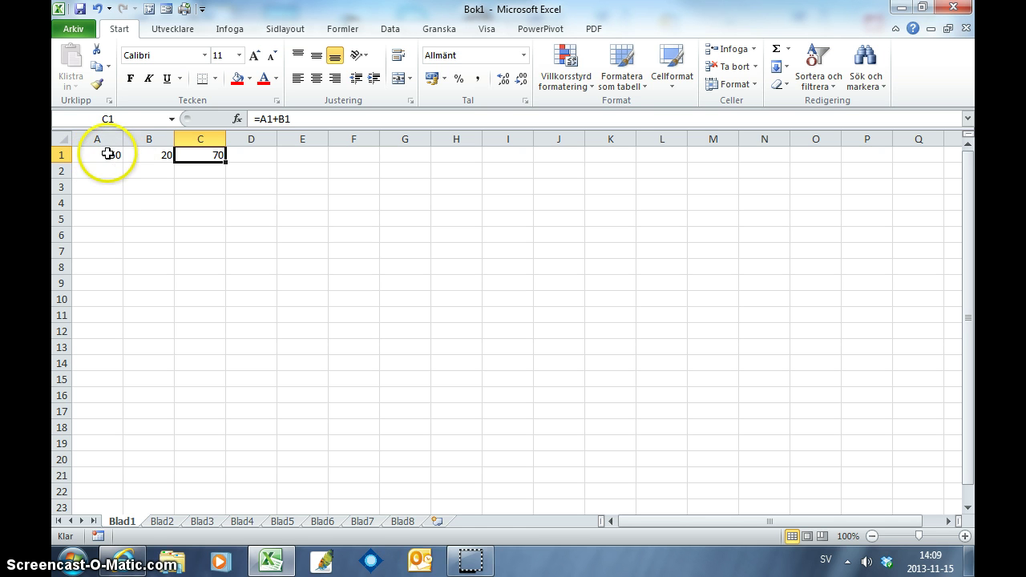
Step: Change A1 to 6476, then move the formula cell from C1 to F5
left_click(104, 157)
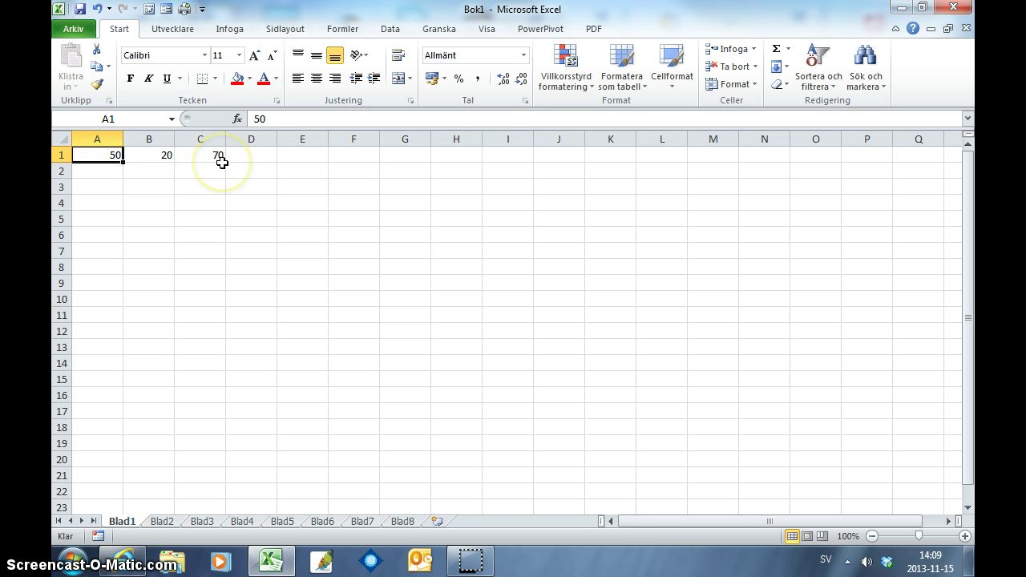
type("6476")
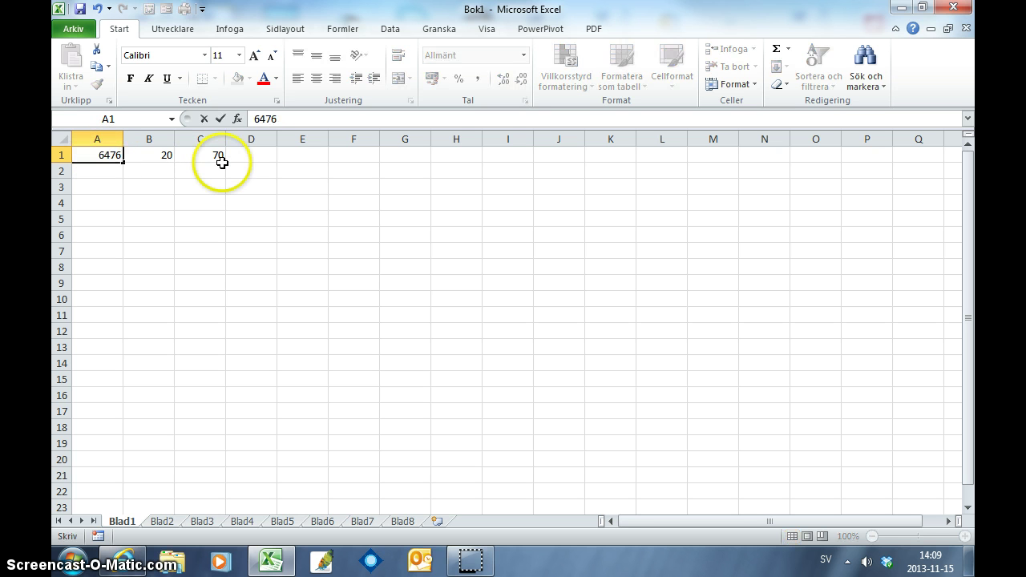
key("Return")
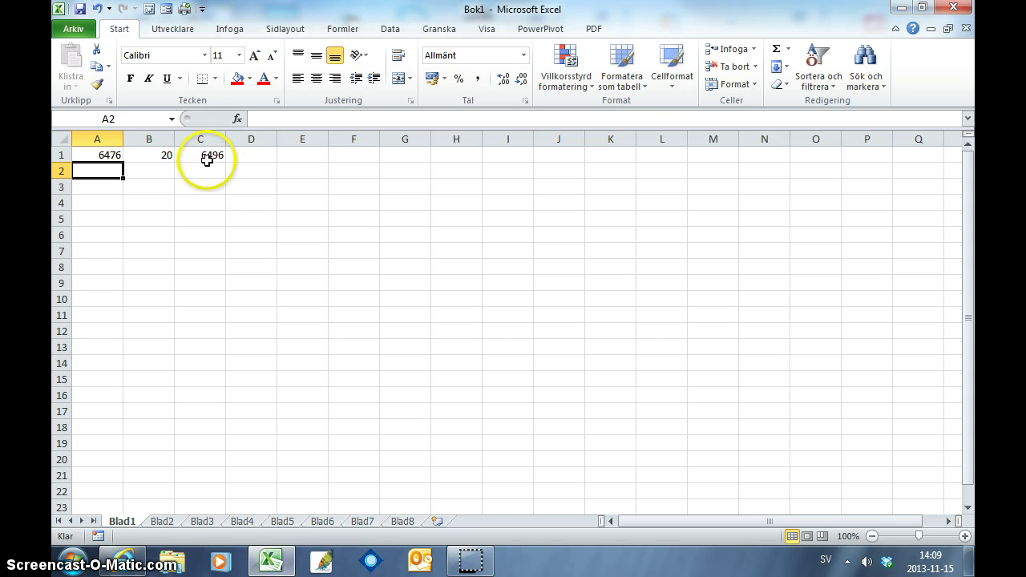
left_click(206, 155)
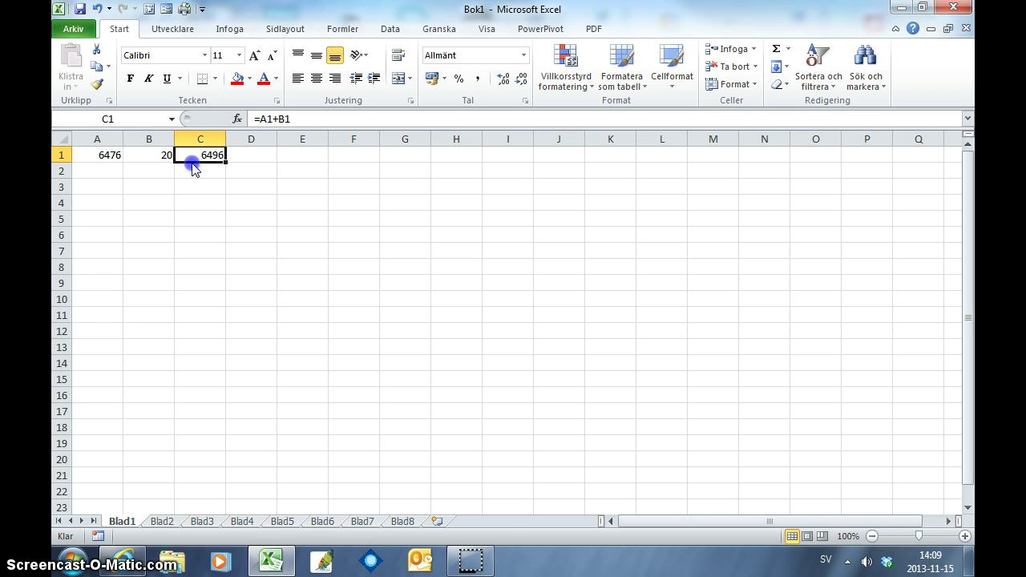
left_click_drag(206, 165, 350, 227)
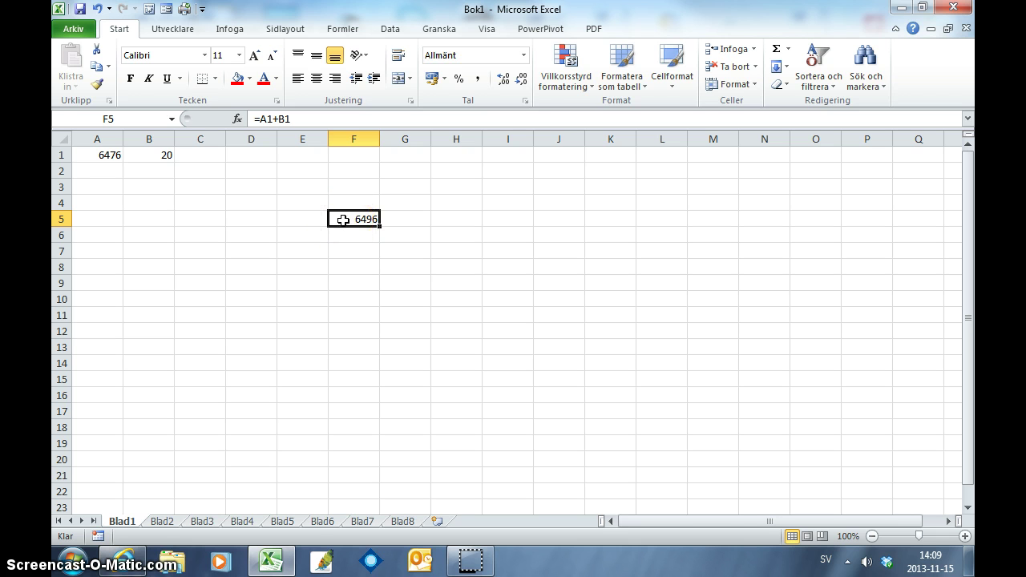
Step: Move the 20 from B1 to D8 and back, checking F5's formula follows it
left_click(152, 161)
left_click_drag(152, 161, 243, 260)
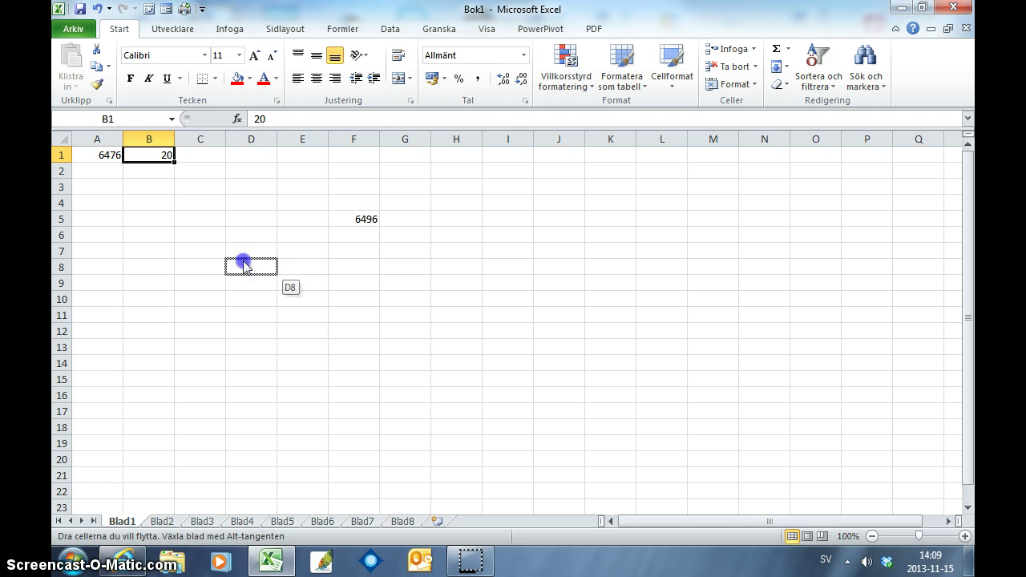
left_click(349, 220)
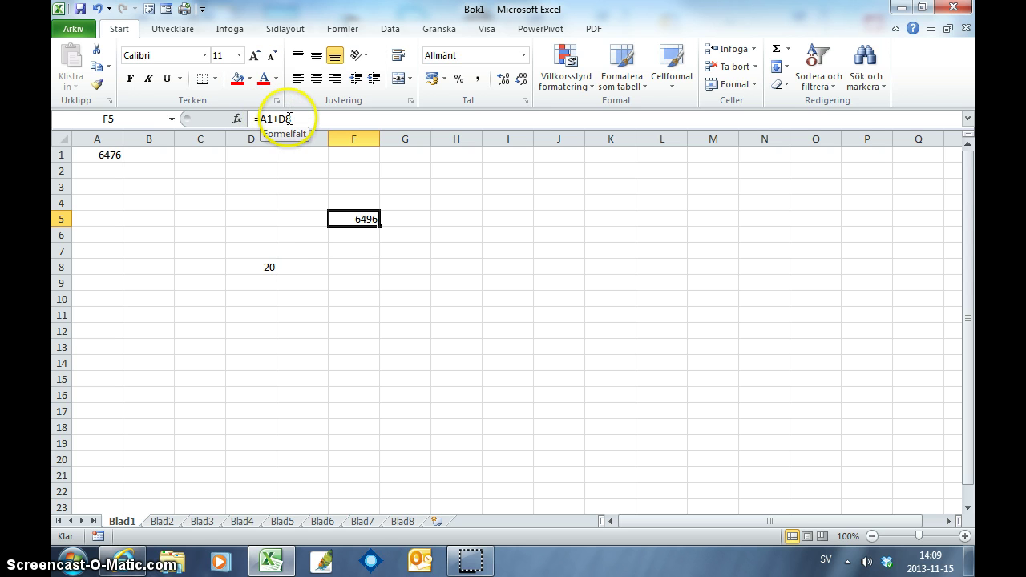
left_click(257, 267)
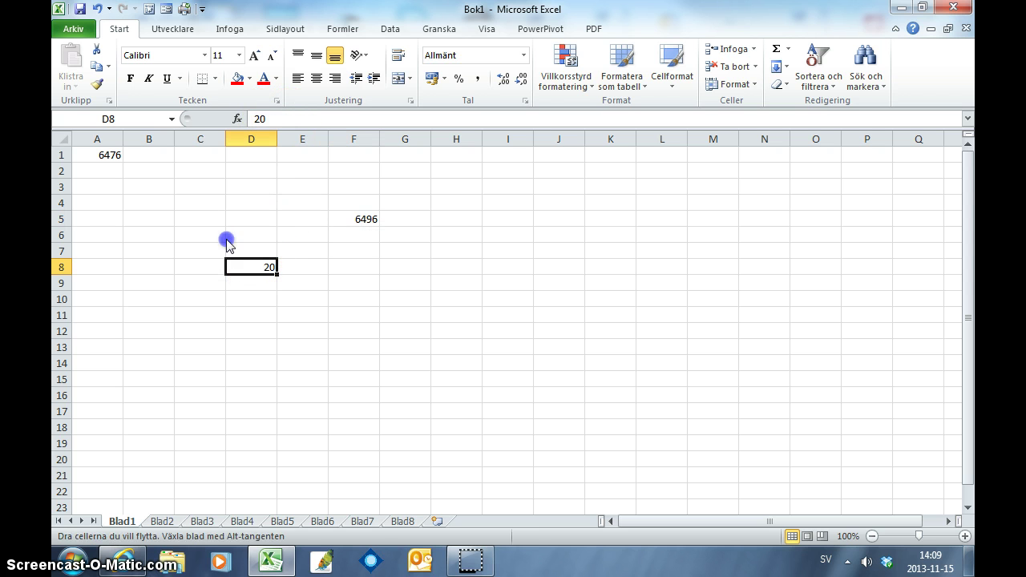
left_click_drag(227, 243, 156, 155)
Step: Move the =A1+B1 formula from F5 back to C1
left_click(326, 215)
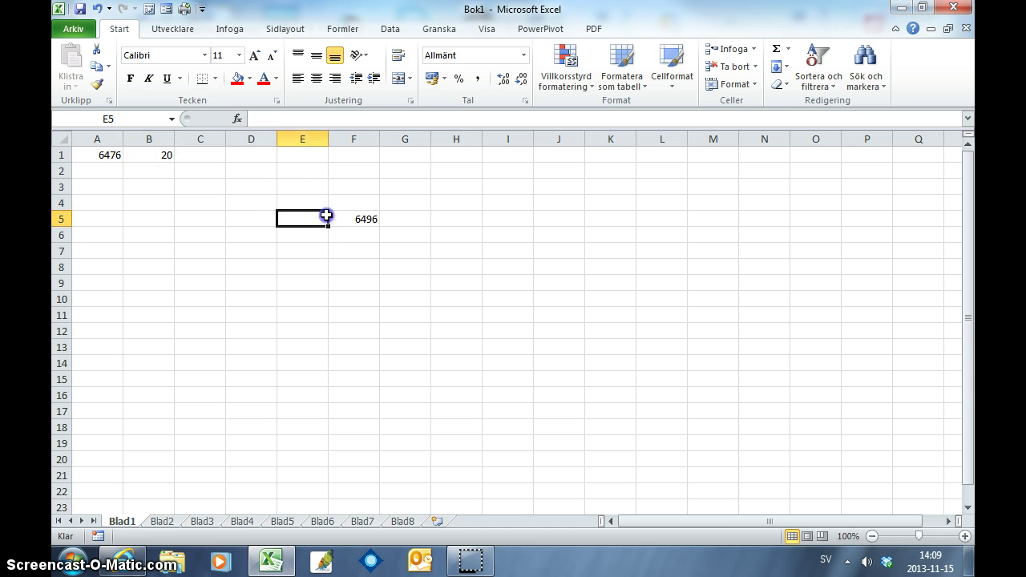
left_click(345, 221)
left_click_drag(349, 227, 217, 163)
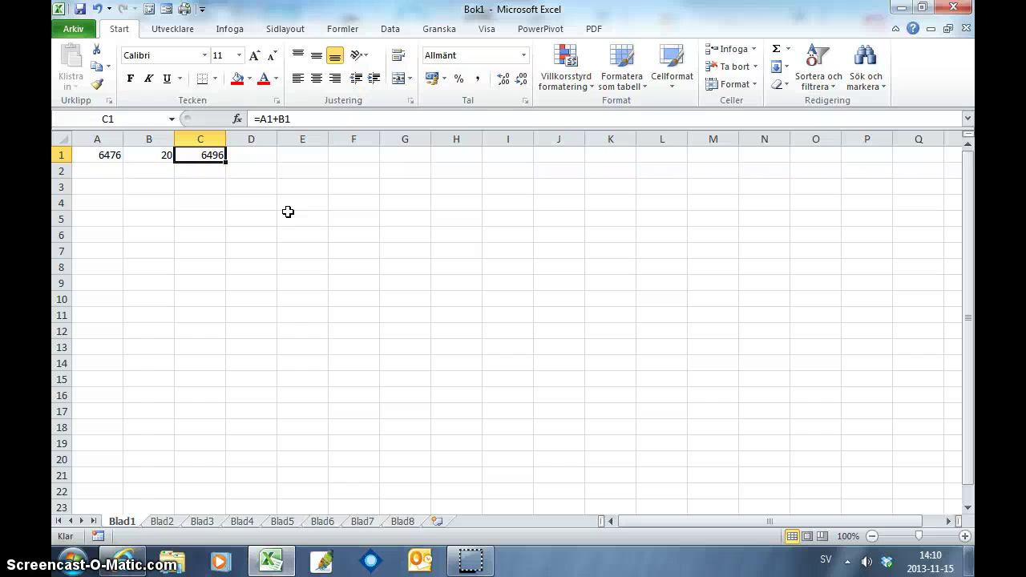
Step: Give A1:C1 a red fill and Alla kantlinjer (all borders)
left_click(97, 155)
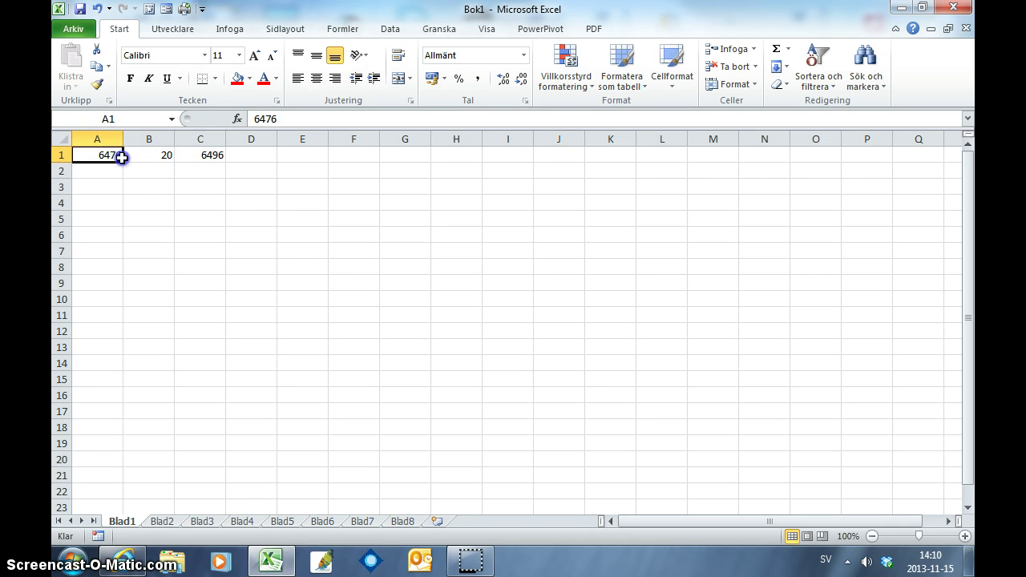
left_click_drag(97, 155, 185, 156)
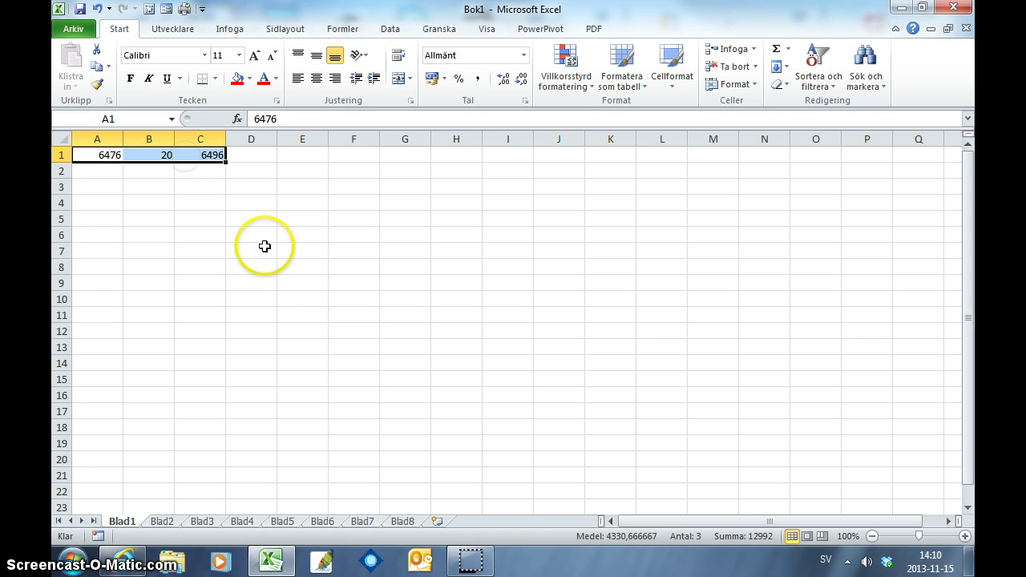
left_click(239, 83)
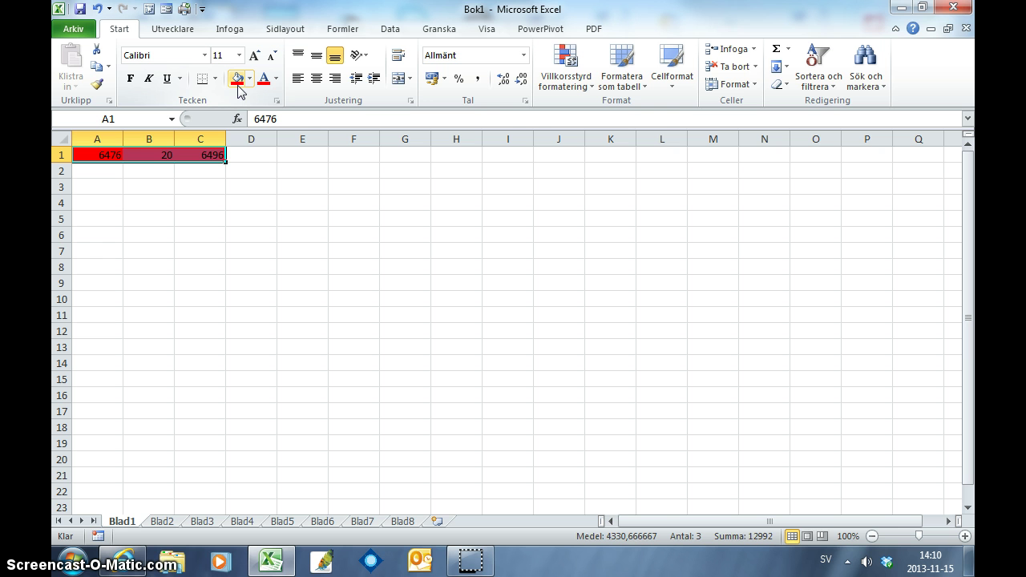
left_click(215, 79)
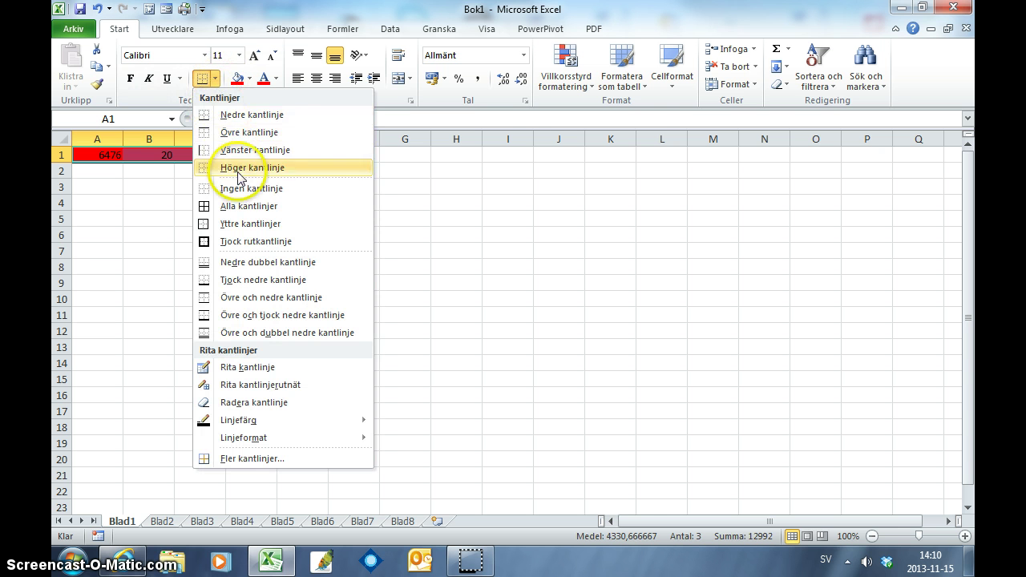
left_click(233, 208)
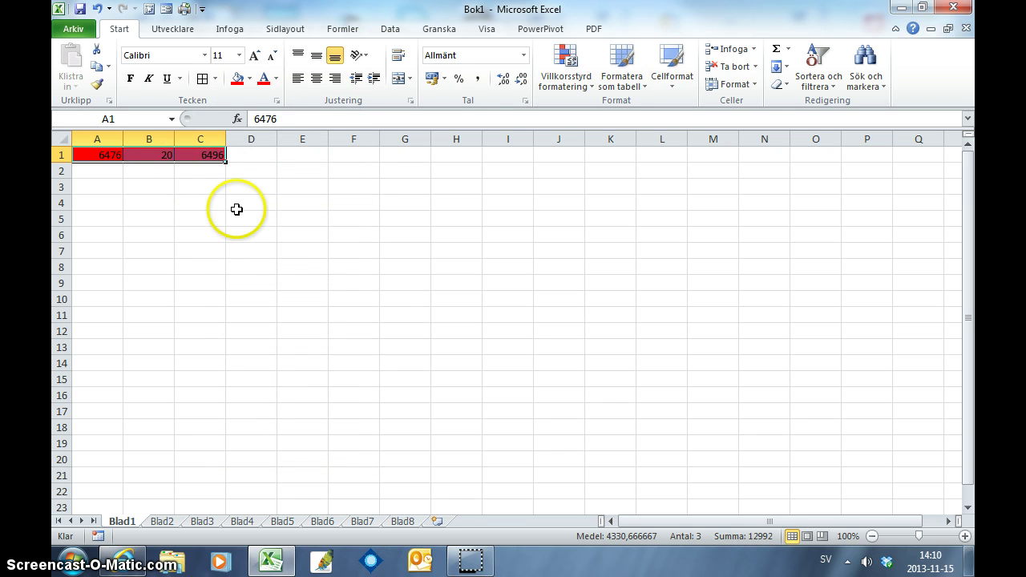
left_click(252, 156)
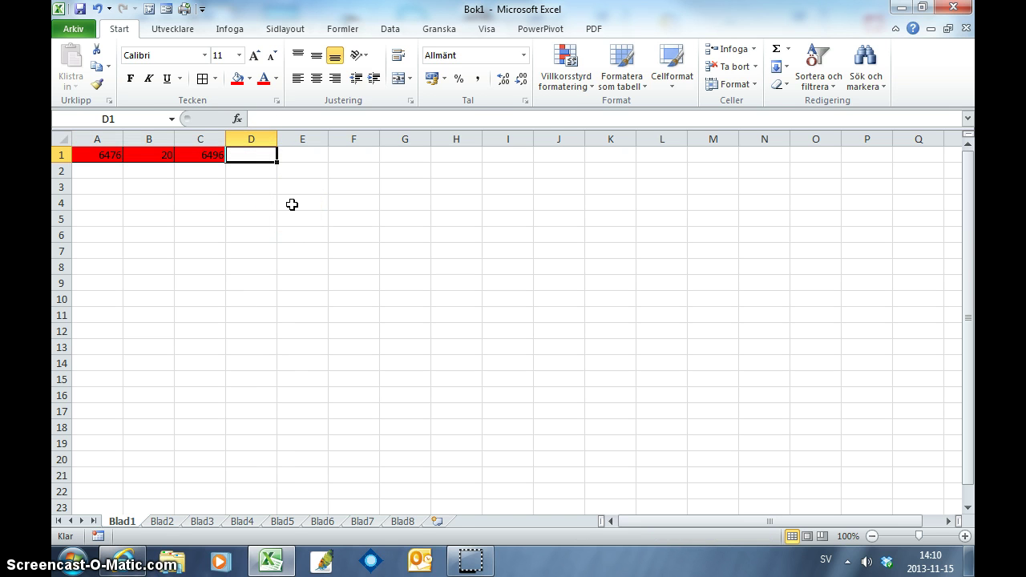